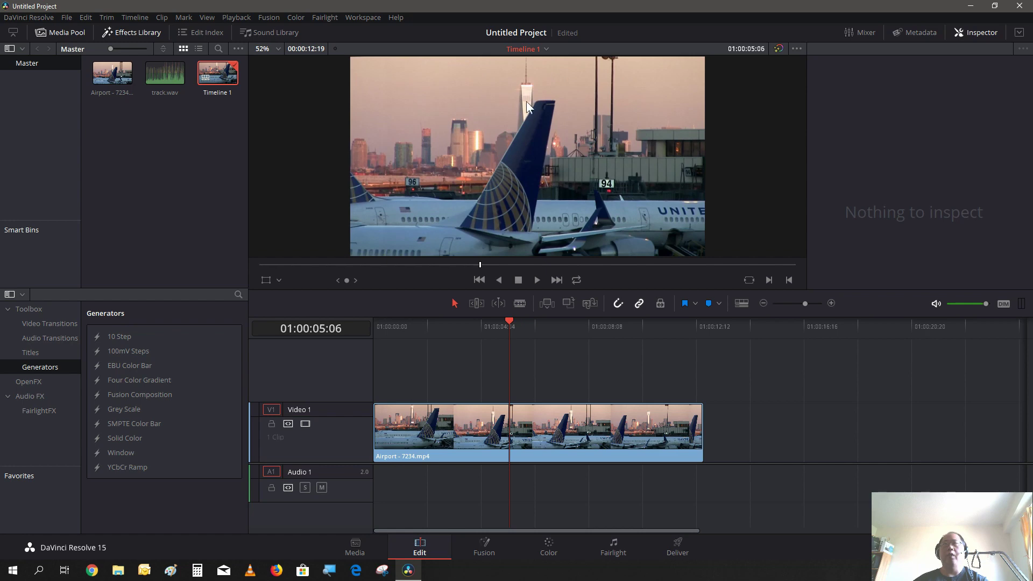
# Return the playhead to 01:00:00:00 at the start of Timeline 1
pyautogui.moveTo(505, 318); pyautogui.dragTo(373, 349)
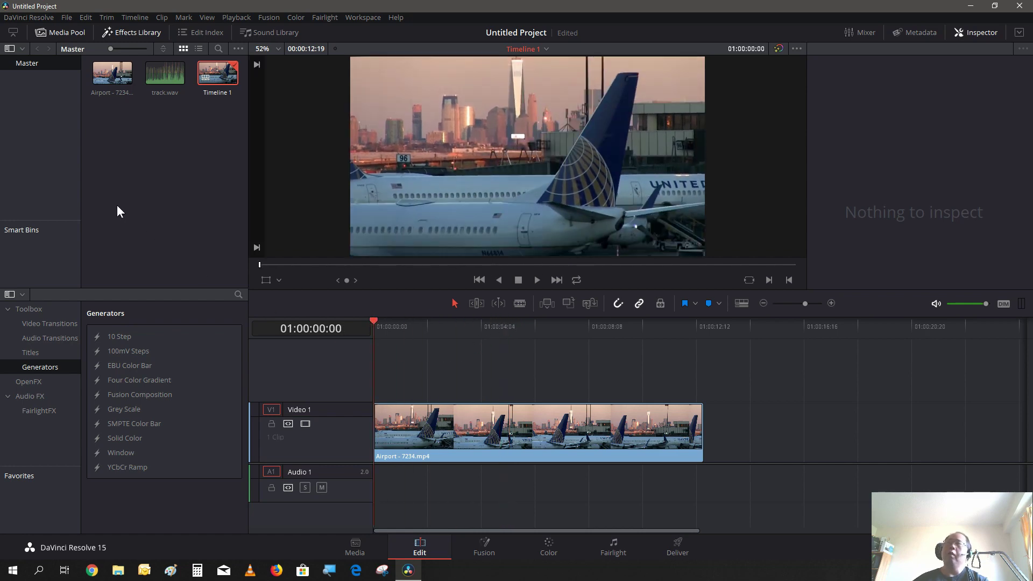
# Add track.wav under the Airport clip, trim the clip to end with the music, and shrink V1
pyautogui.moveTo(167, 76); pyautogui.dragTo(379, 492)
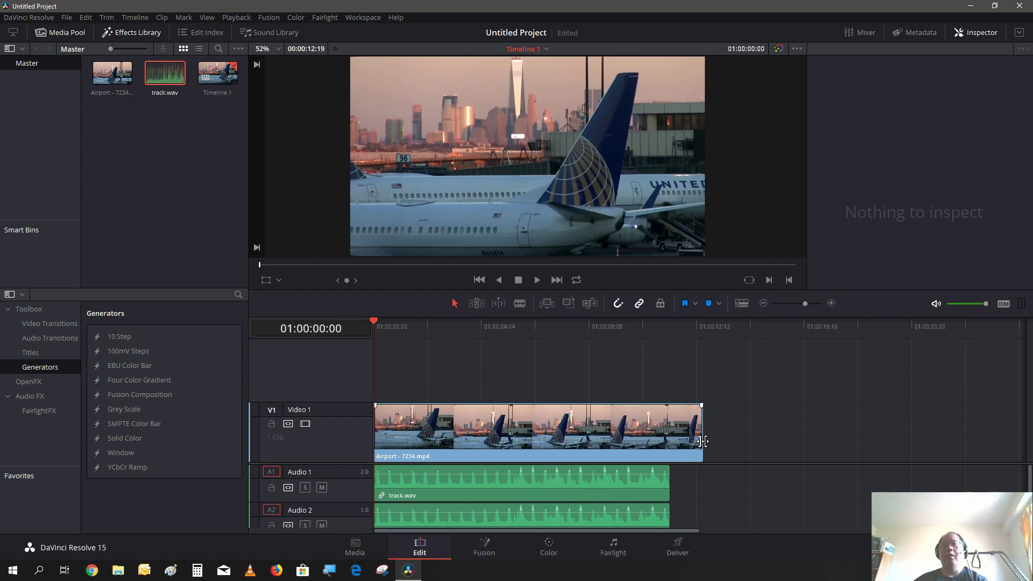
pyautogui.moveTo(703, 441); pyautogui.dragTo(668, 442)
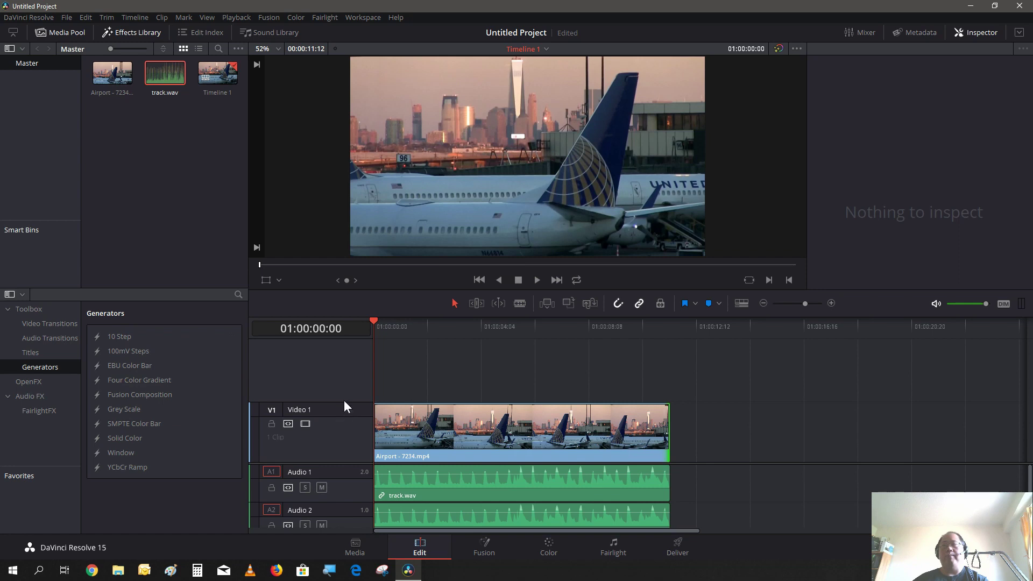
pyautogui.moveTo(343, 401); pyautogui.dragTo(338, 445)
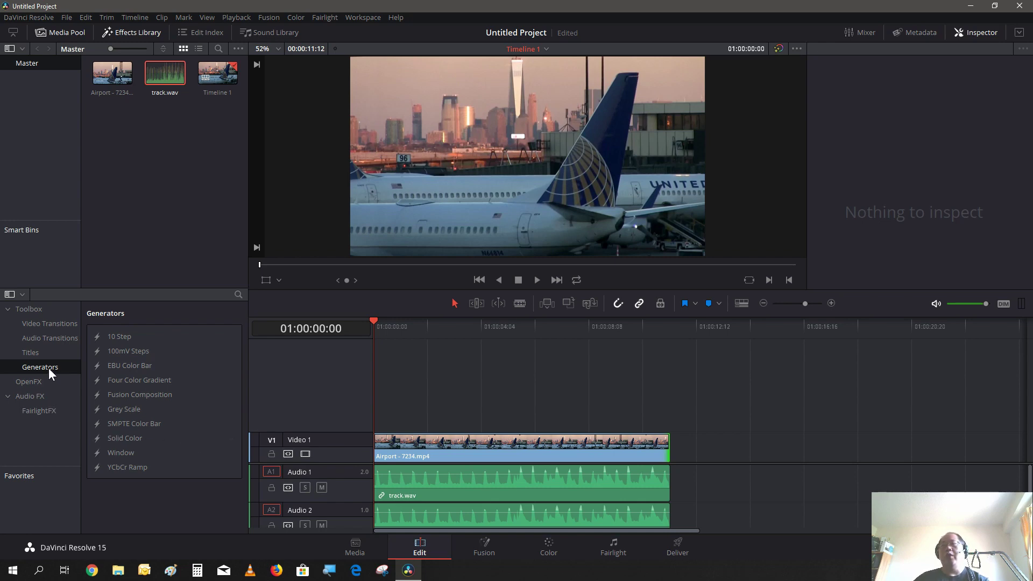
# Place a lengthened Solid Color generator on a new, shorter Video 2 track above the Airport clip
pyautogui.click(138, 434)
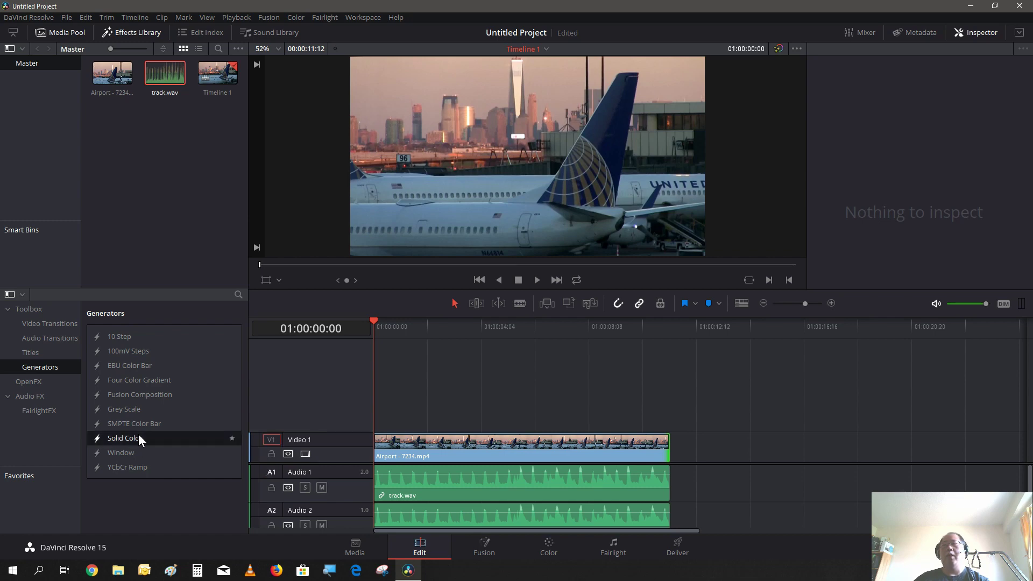
pyautogui.moveTo(140, 435); pyautogui.dragTo(371, 422)
pyautogui.moveTo(355, 372); pyautogui.dragTo(352, 423)
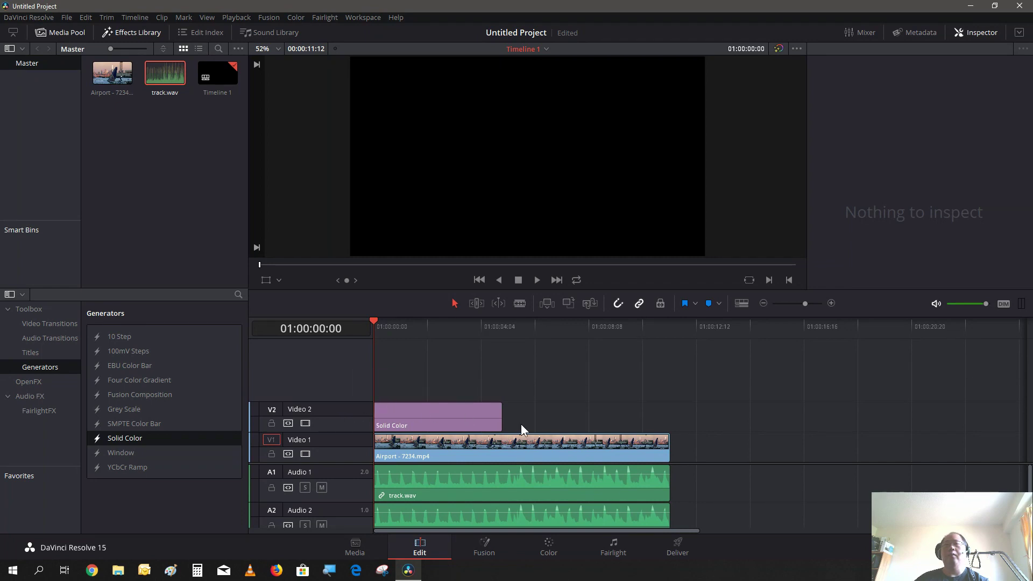
pyautogui.moveTo(502, 424); pyautogui.dragTo(535, 434)
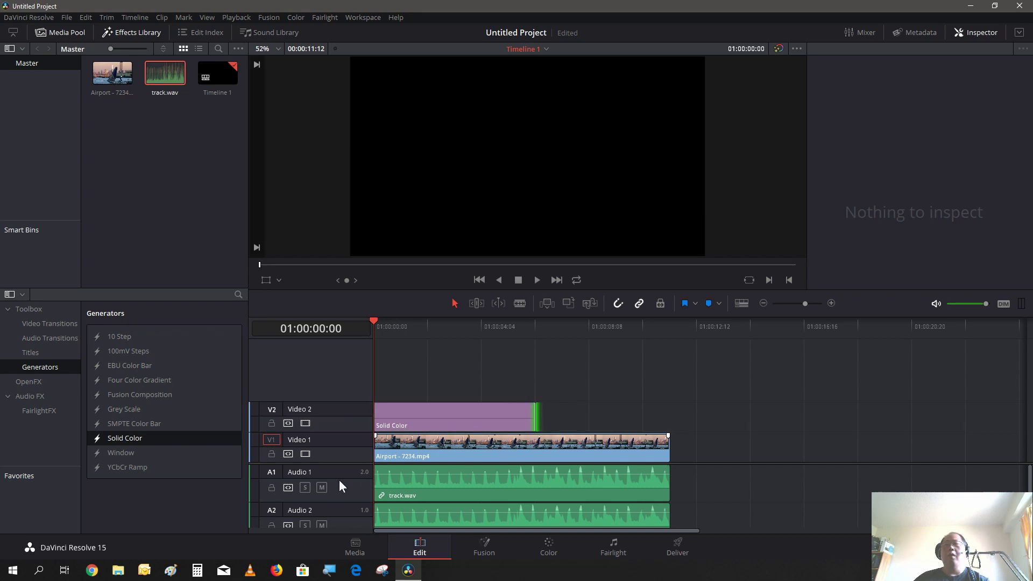
pyautogui.click(304, 423)
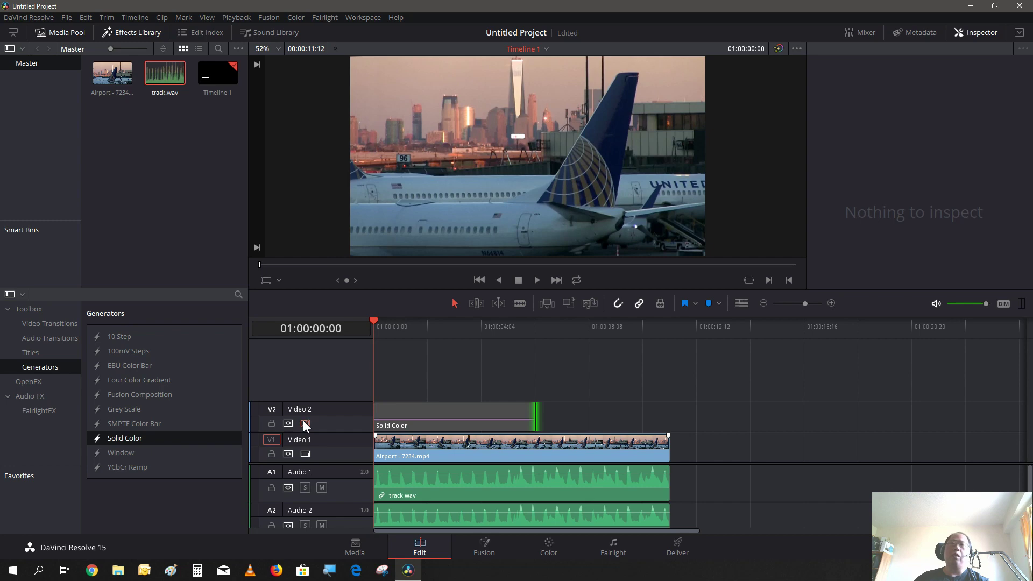
pyautogui.click(304, 423)
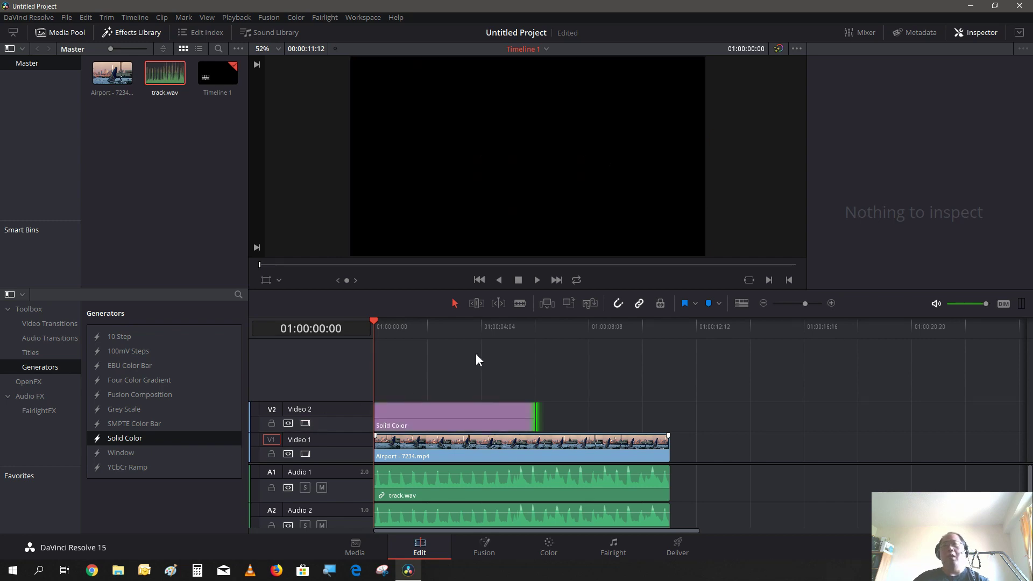
# Set the Solid Color clip's colour to white in the Inspector
pyautogui.click(467, 414)
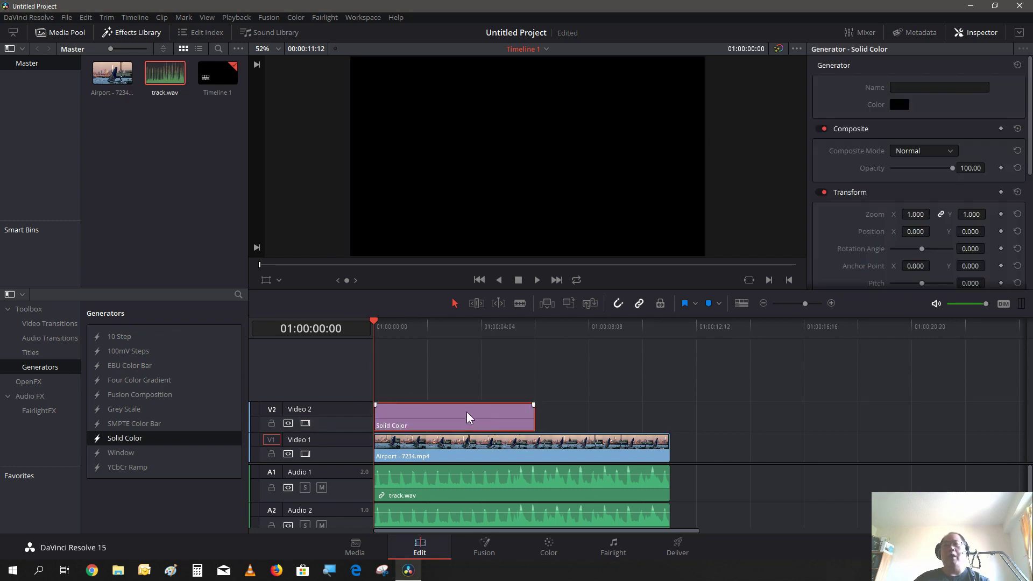
pyautogui.click(904, 104)
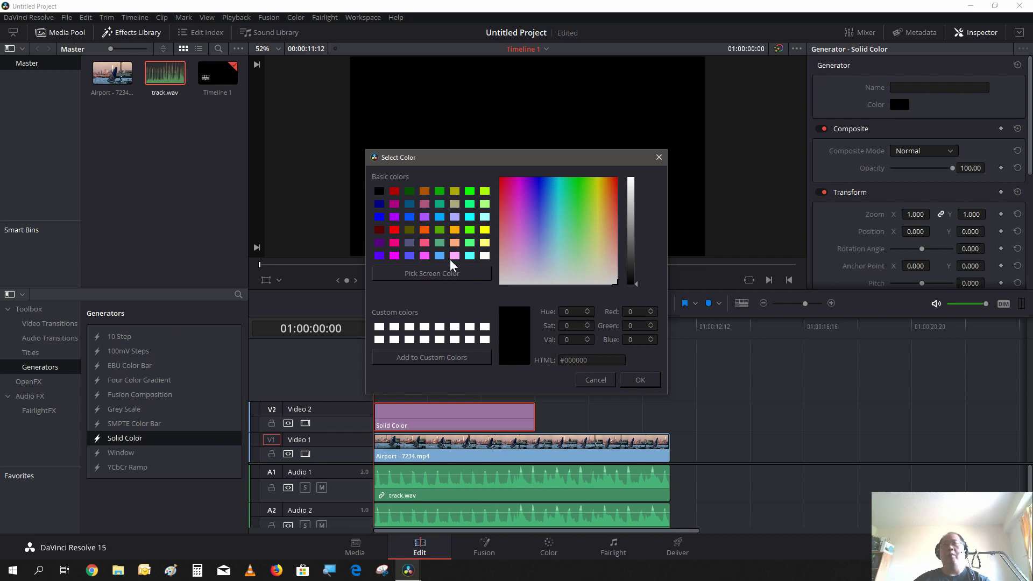
pyautogui.click(485, 256)
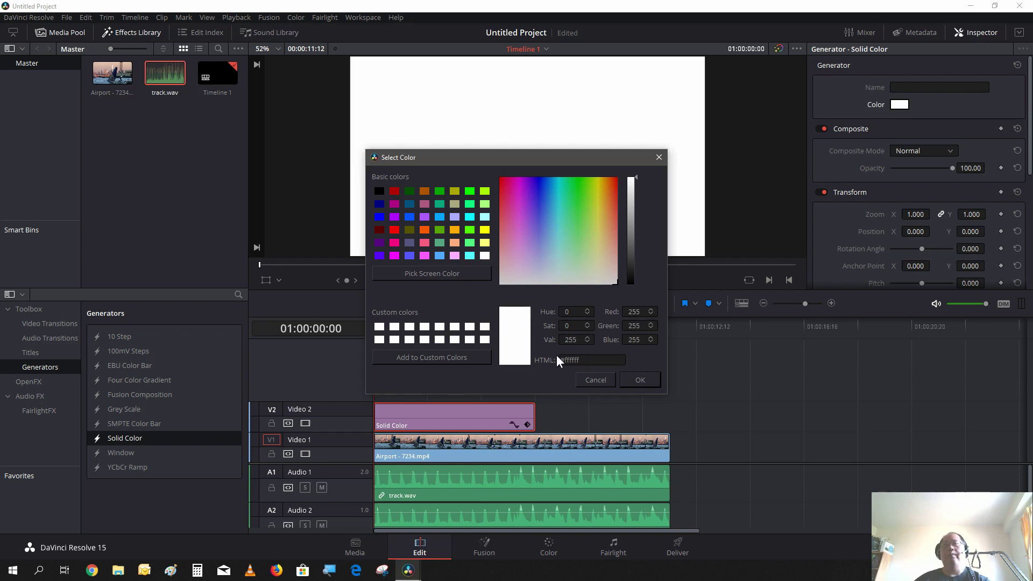
pyautogui.click(627, 380)
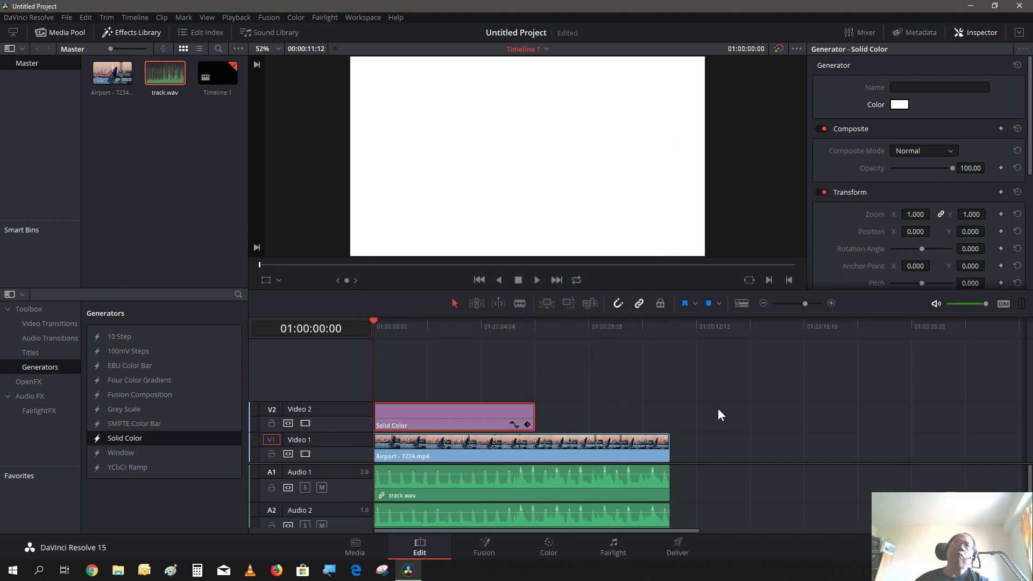
pyautogui.click(572, 379)
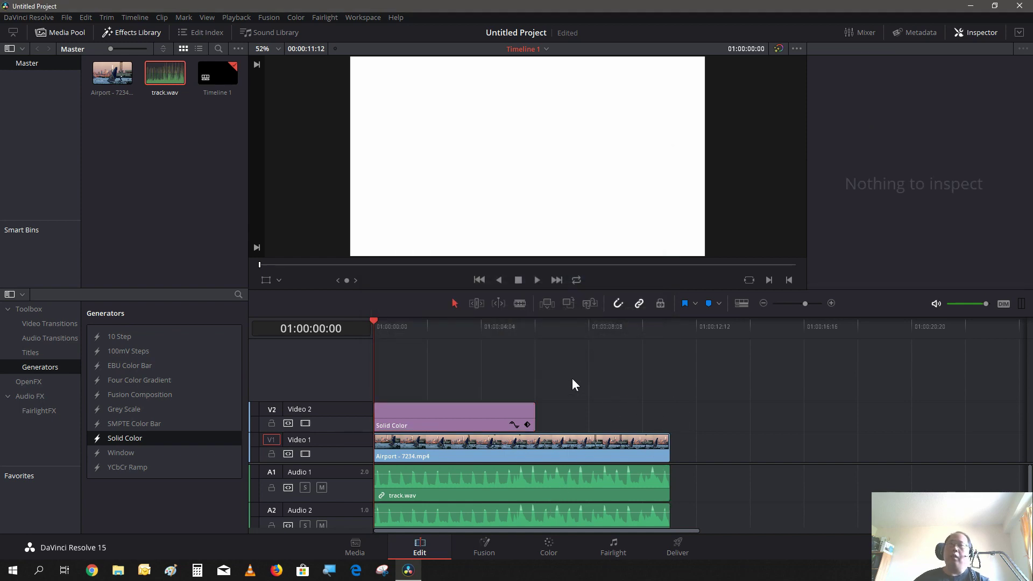
# Place a Text title on a new Video 3 track and extend it to end with the white clip
pyautogui.click(39, 351)
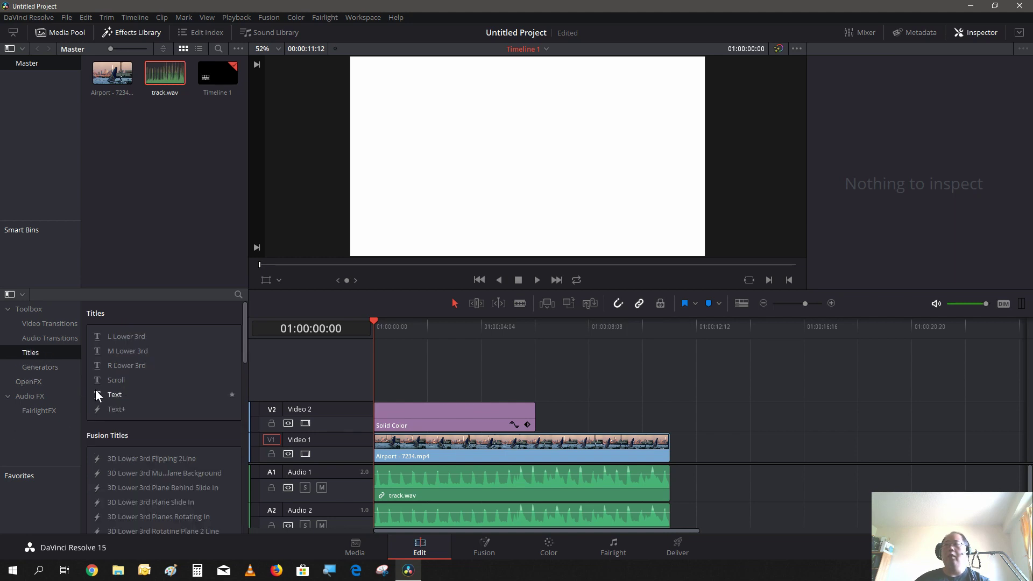
pyautogui.click(110, 396)
pyautogui.moveTo(110, 393); pyautogui.dragTo(385, 387)
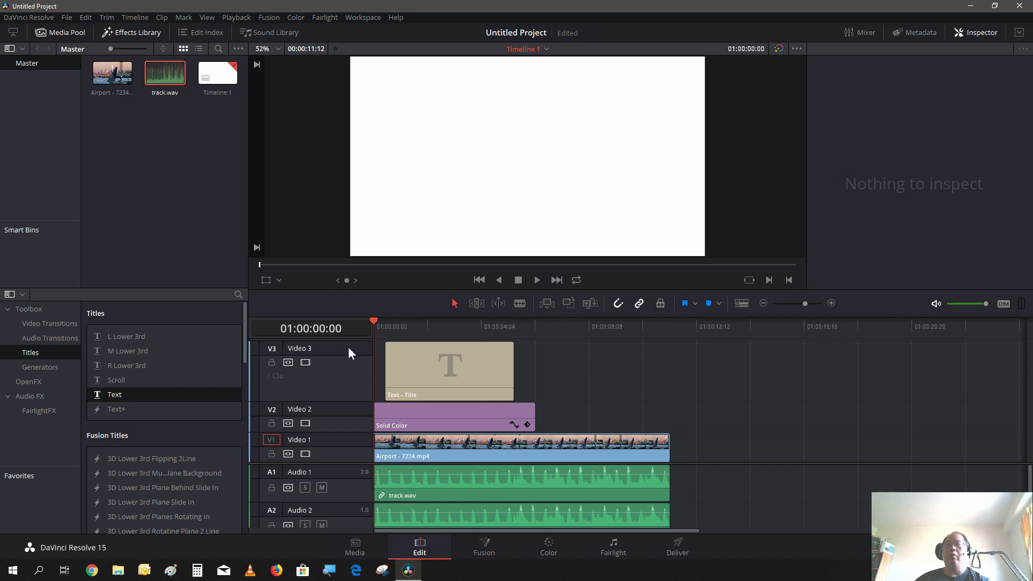
pyautogui.moveTo(350, 345); pyautogui.dragTo(351, 375)
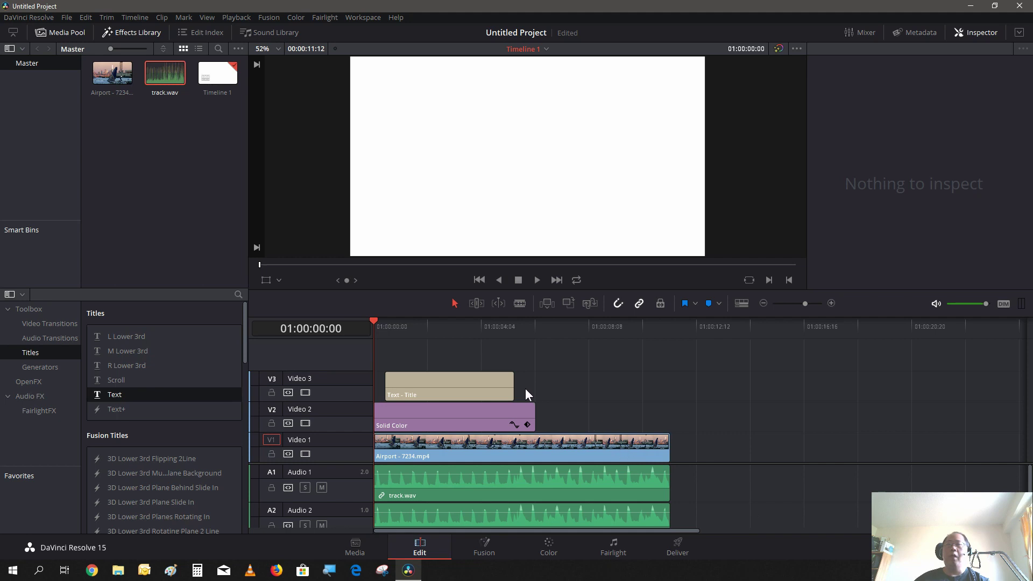
pyautogui.moveTo(514, 391)
pyautogui.moveTo(512, 381); pyautogui.dragTo(533, 385)
# Select the text clip and highlight the placeholder word 'Title' in the Inspector's Rich Text box
pyautogui.click(495, 382)
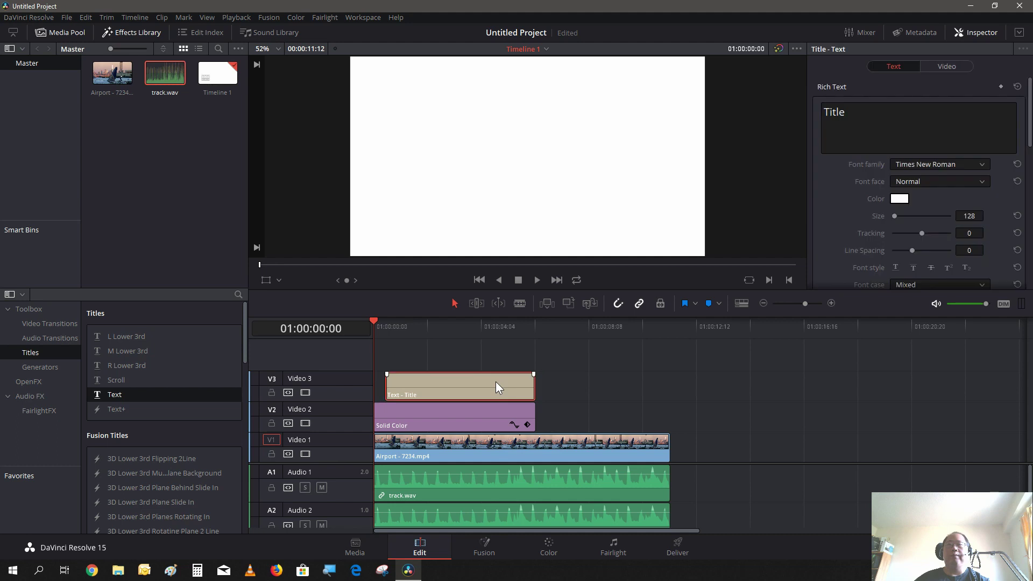
pyautogui.rightClick(872, 118)
pyautogui.click(784, 99)
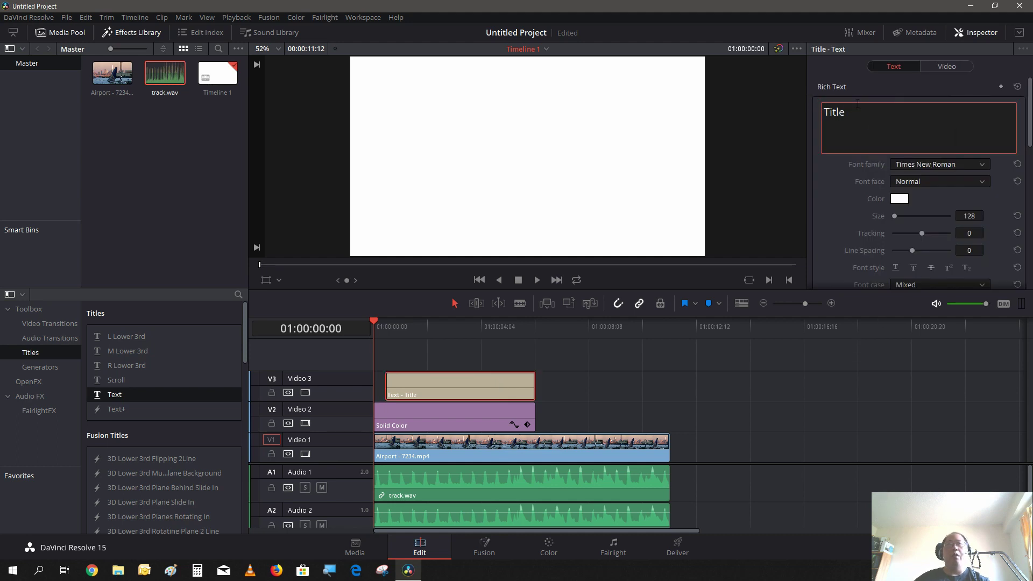
pyautogui.moveTo(858, 118); pyautogui.dragTo(822, 114)
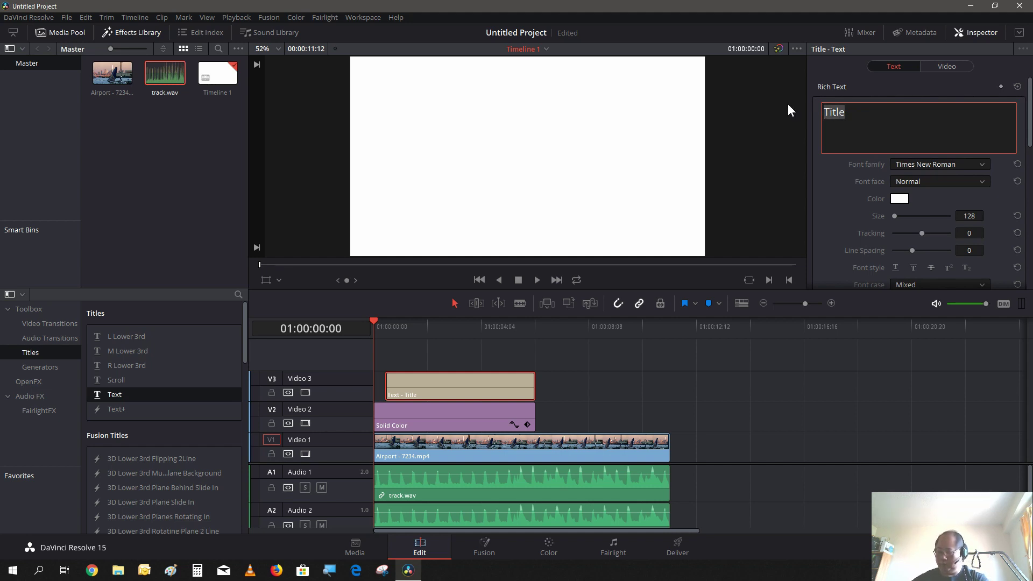
# Change the title text to 'N Y C' and colour it bright green (#00ff00)
pyautogui.write('N Y')
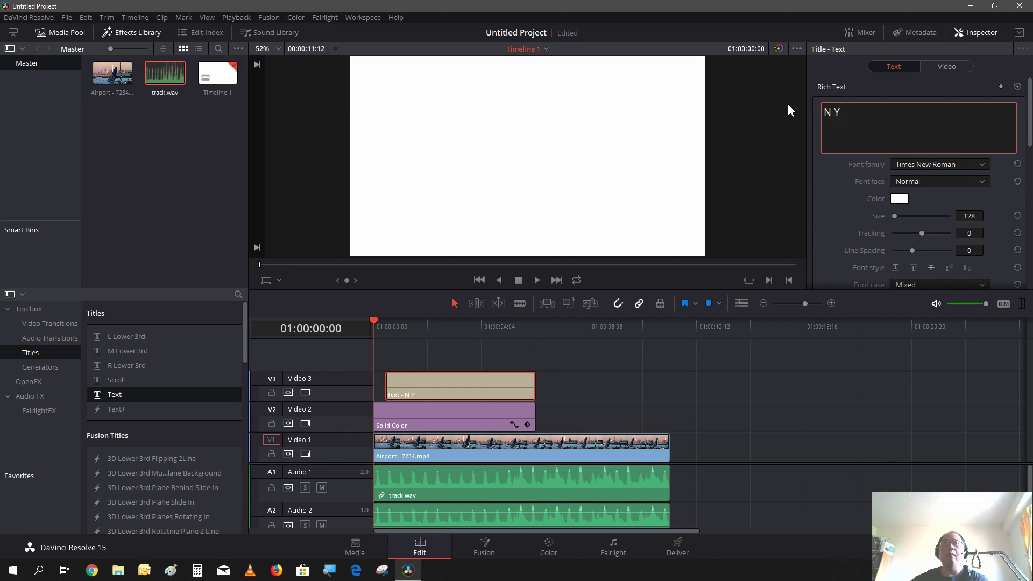
pyautogui.write(' C')
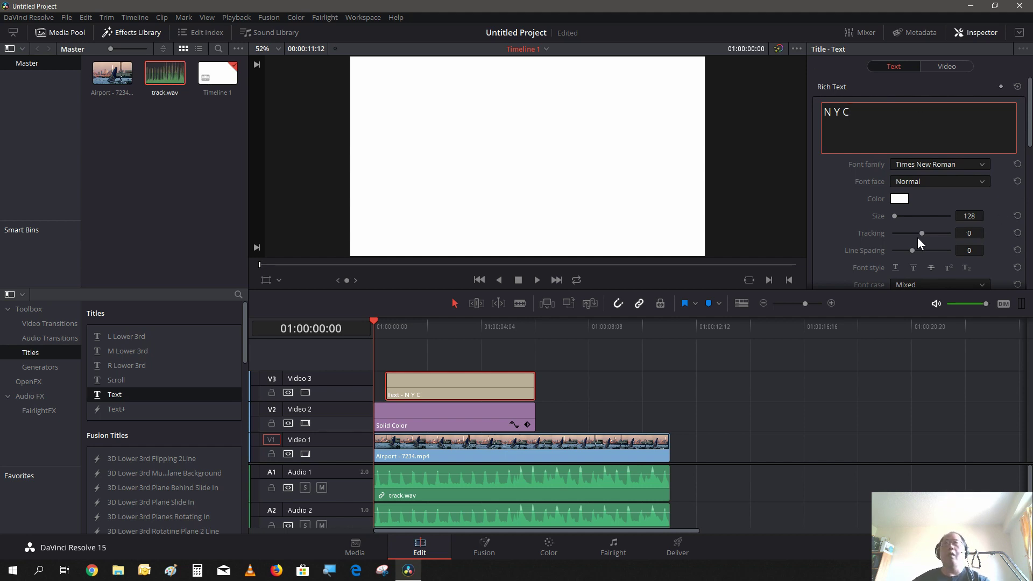
pyautogui.click(441, 325)
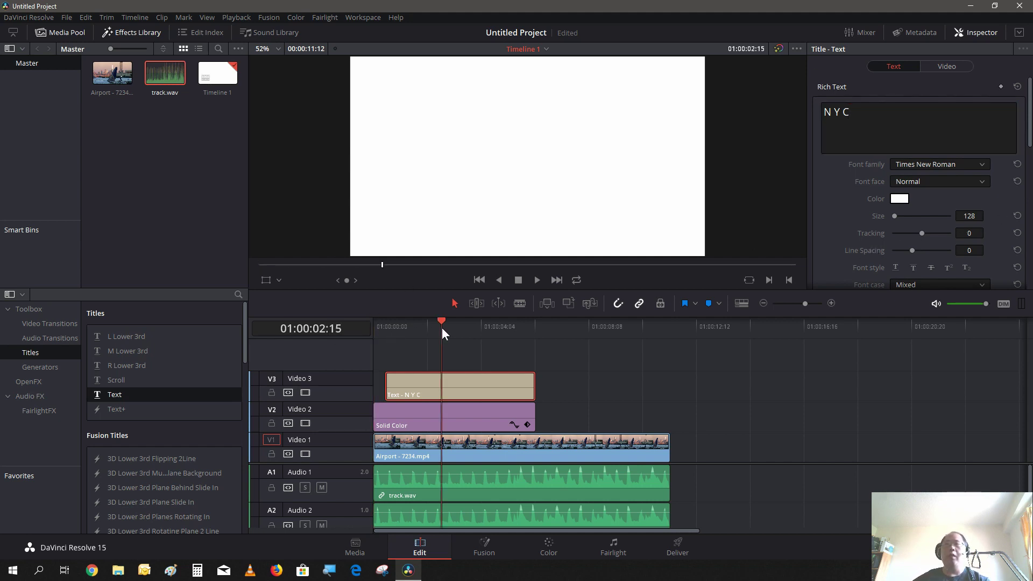
pyautogui.click(899, 198)
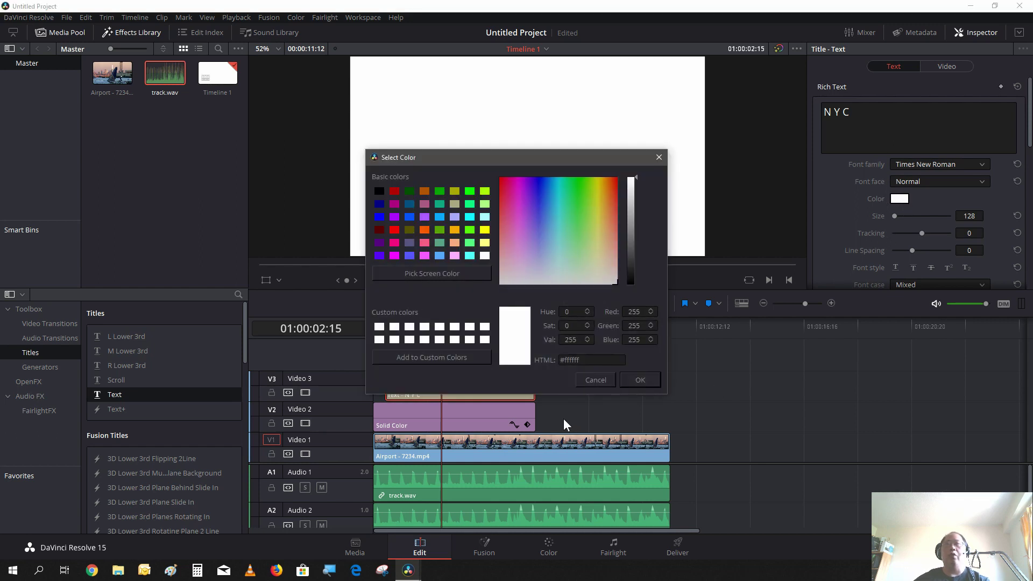
pyautogui.click(470, 191)
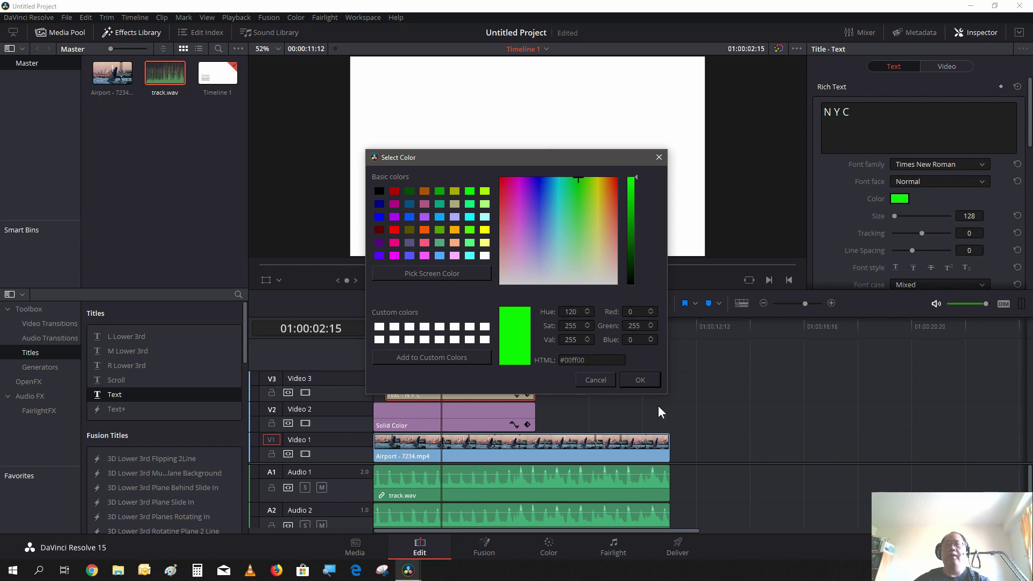
pyautogui.click(640, 380)
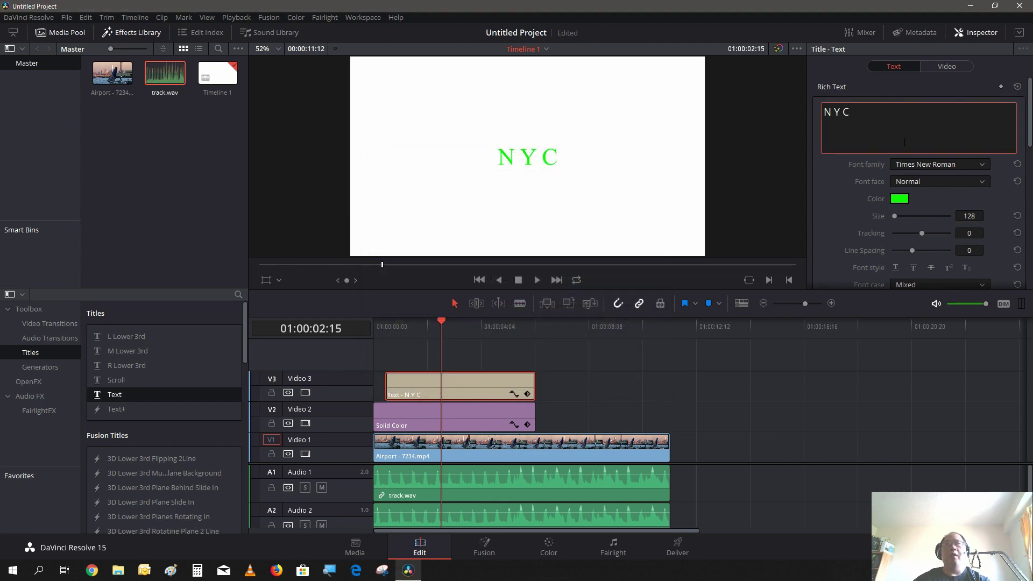
pyautogui.click(940, 163)
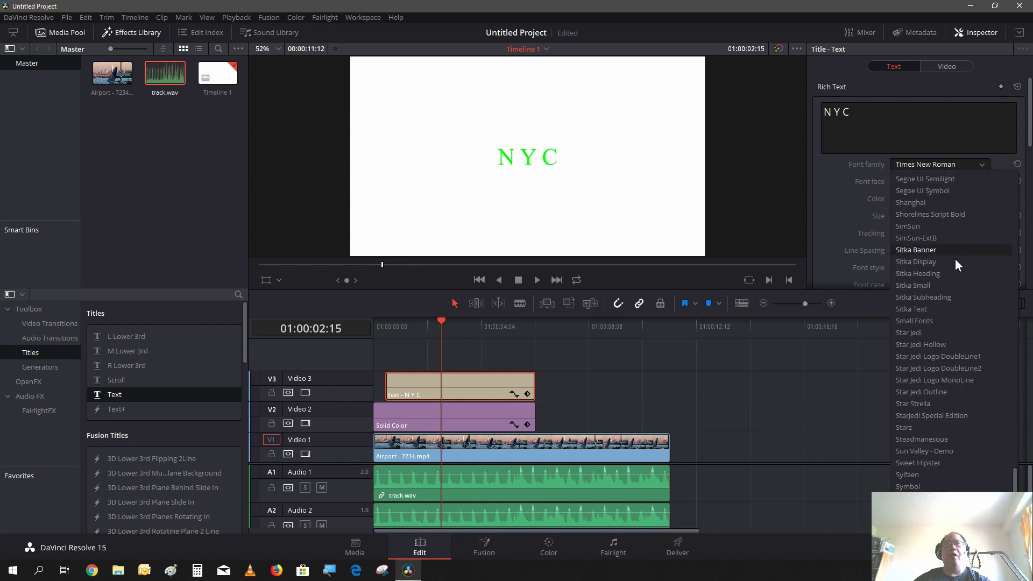
# Set the title font to Impact, face Bold, size 920 so 'N Y C' nearly fills the frame
pyautogui.scroll(3, 959, 274)
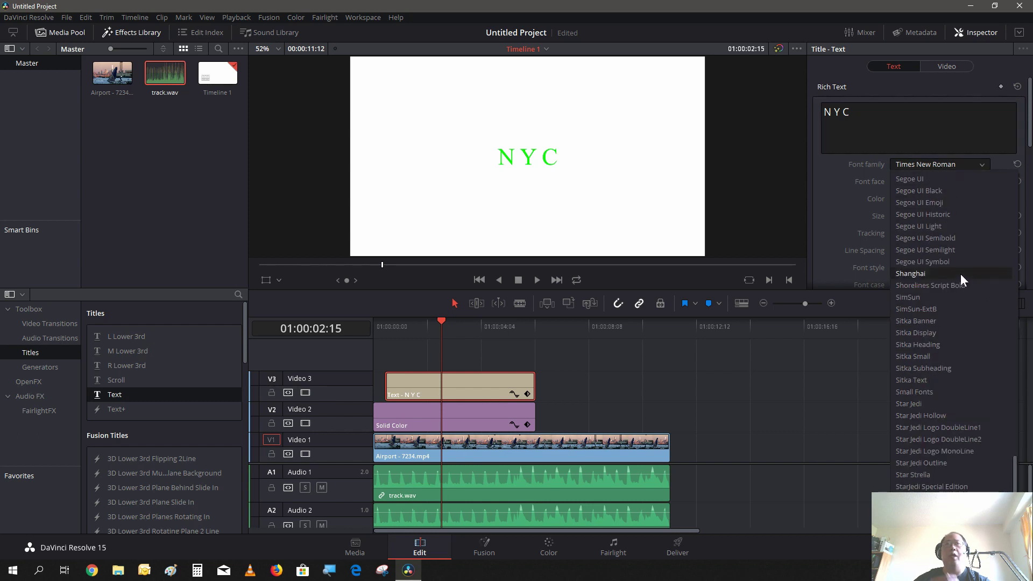
pyautogui.scroll(4, 964, 273)
pyautogui.scroll(4, 970, 280)
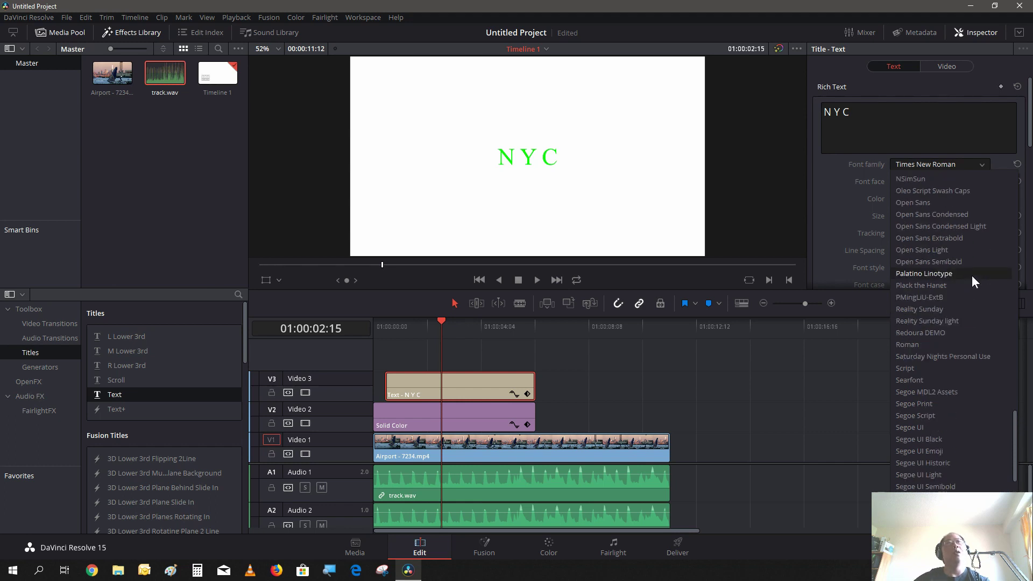
pyautogui.scroll(6, 972, 276)
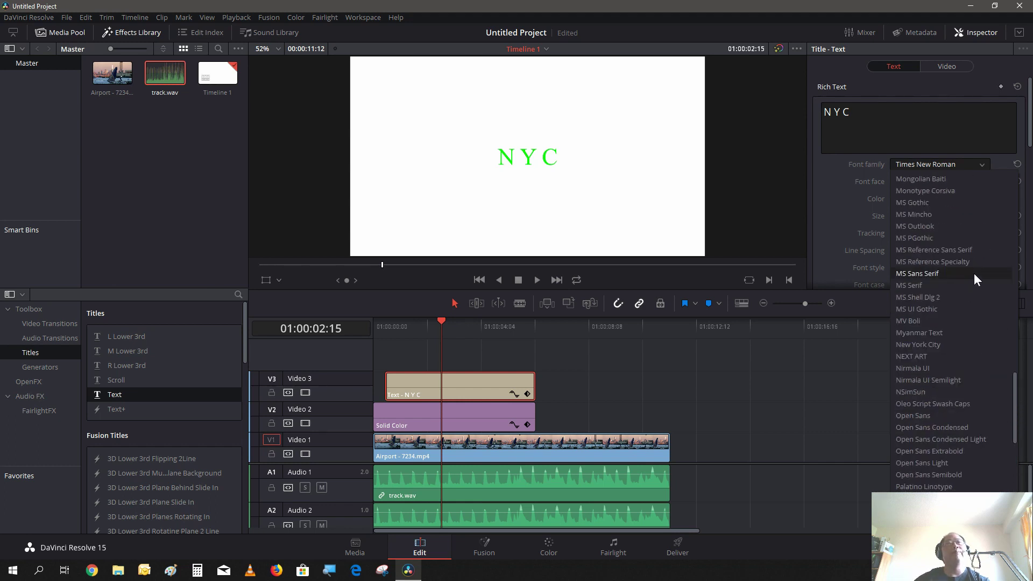
pyautogui.scroll(6, 973, 272)
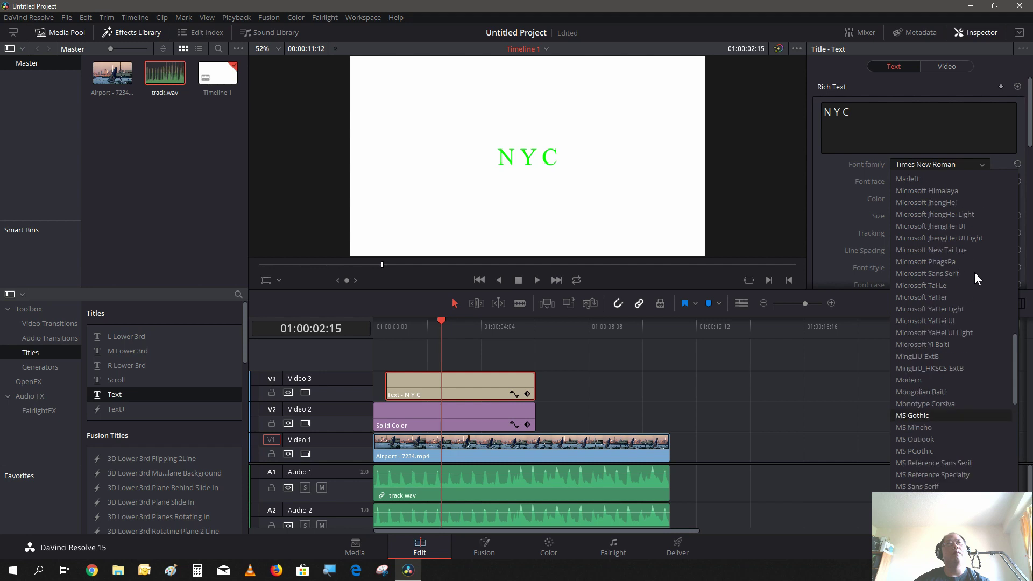
pyautogui.scroll(5, 976, 278)
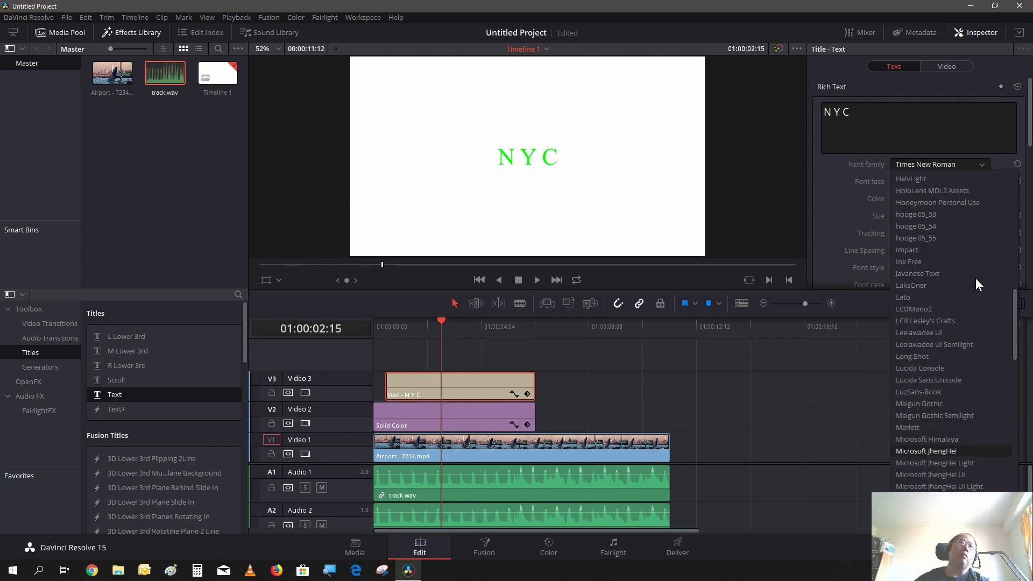
pyautogui.click(914, 249)
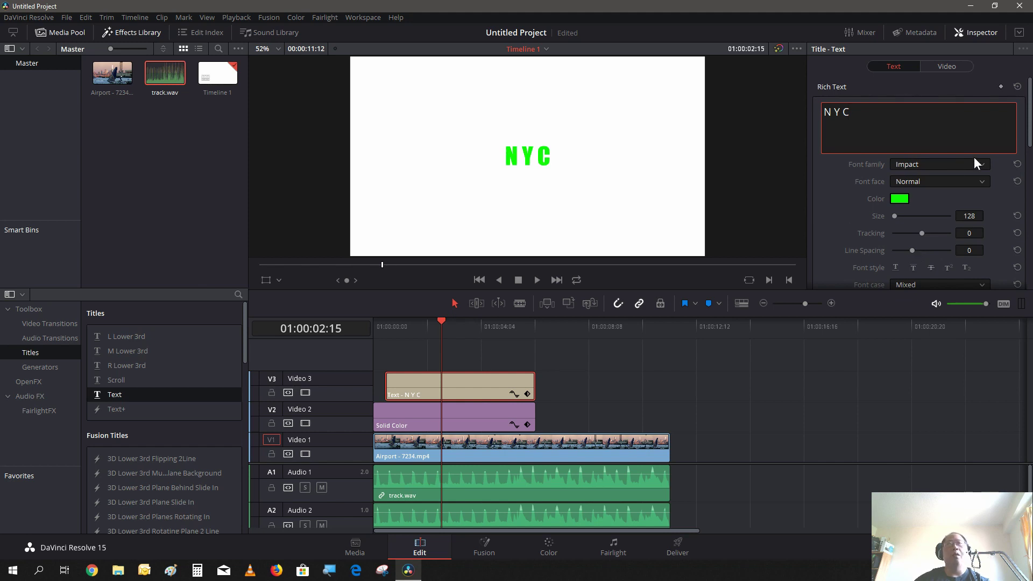
pyautogui.click(954, 180)
pyautogui.click(948, 210)
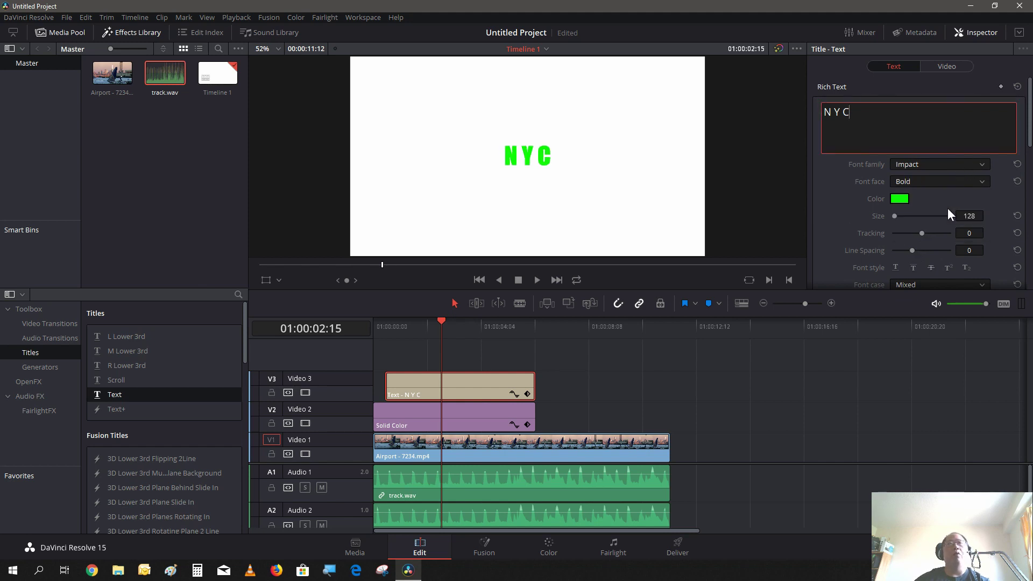
pyautogui.moveTo(892, 216); pyautogui.dragTo(906, 239)
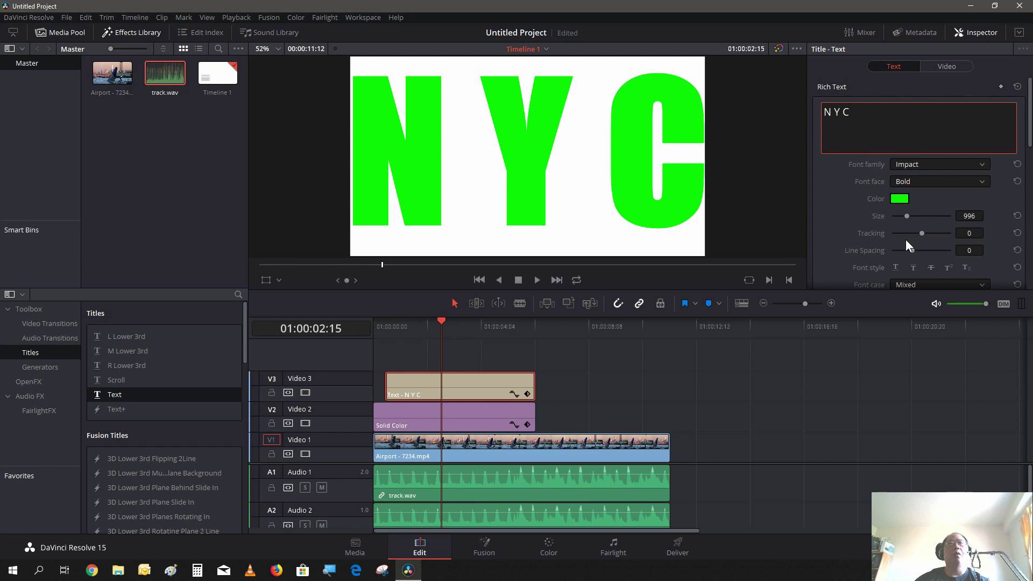
pyautogui.moveTo(906, 218); pyautogui.dragTo(905, 218)
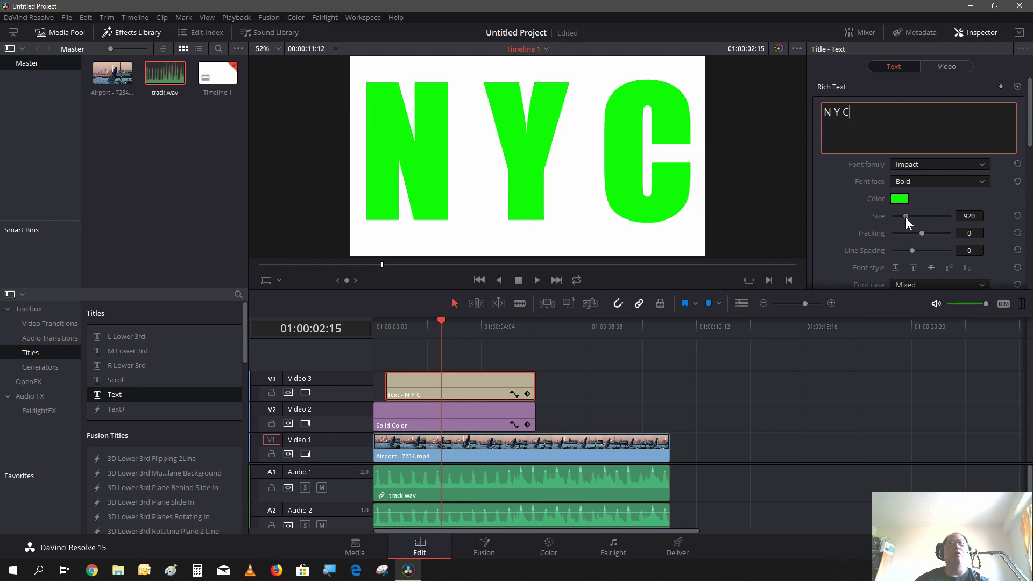
pyautogui.click(812, 489)
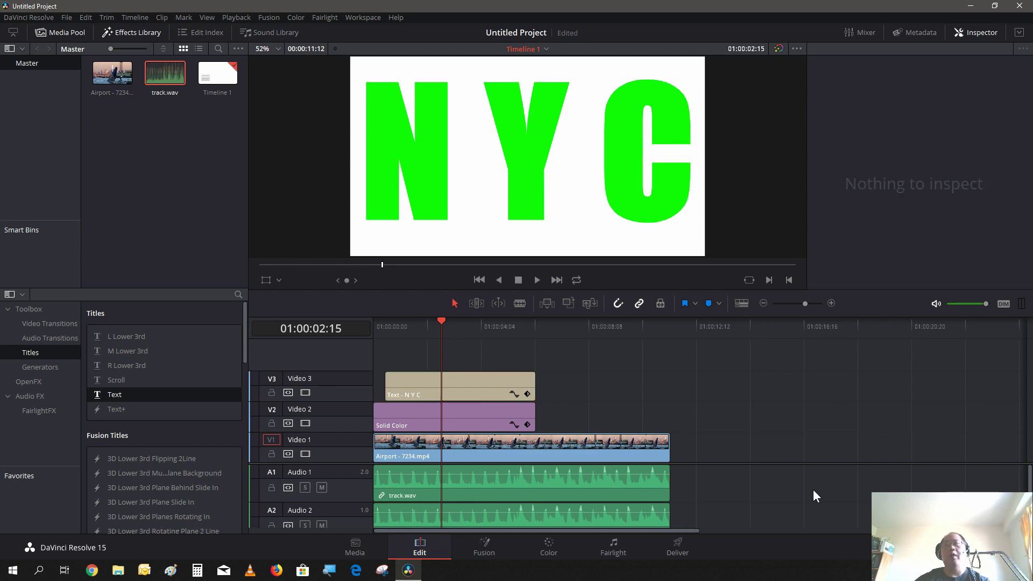
# With the Blade tool, cut the NYC title clip at about 01:00:02:06
pyautogui.click(453, 376)
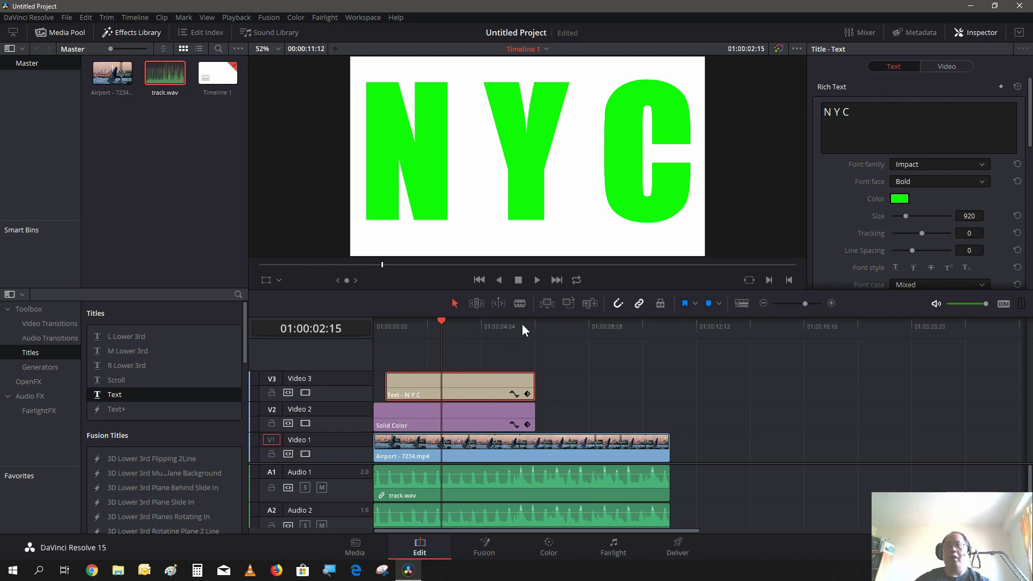
pyautogui.click(519, 303)
pyautogui.click(399, 325)
pyautogui.moveTo(399, 327); pyautogui.dragTo(433, 338)
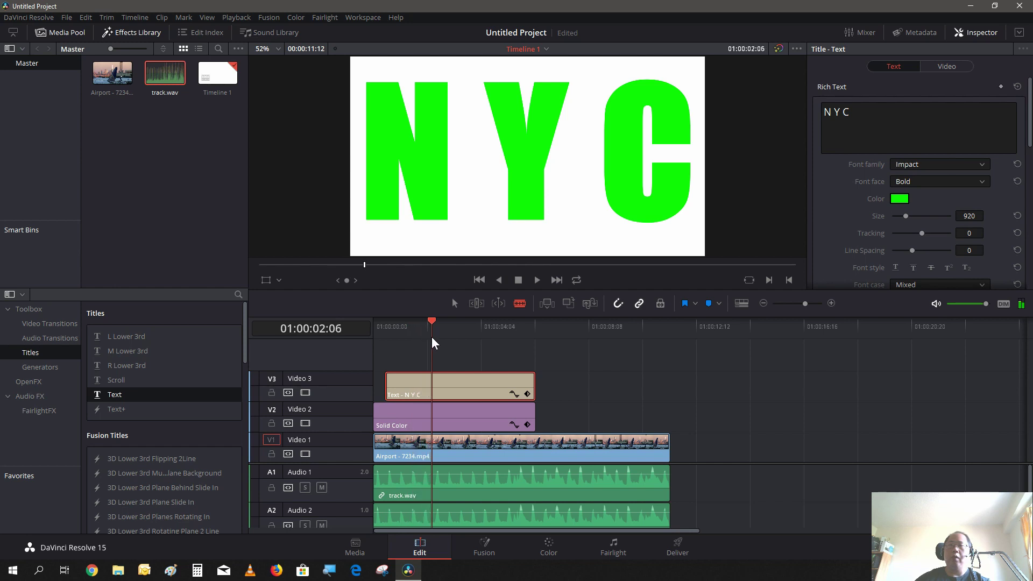
pyautogui.click(435, 383)
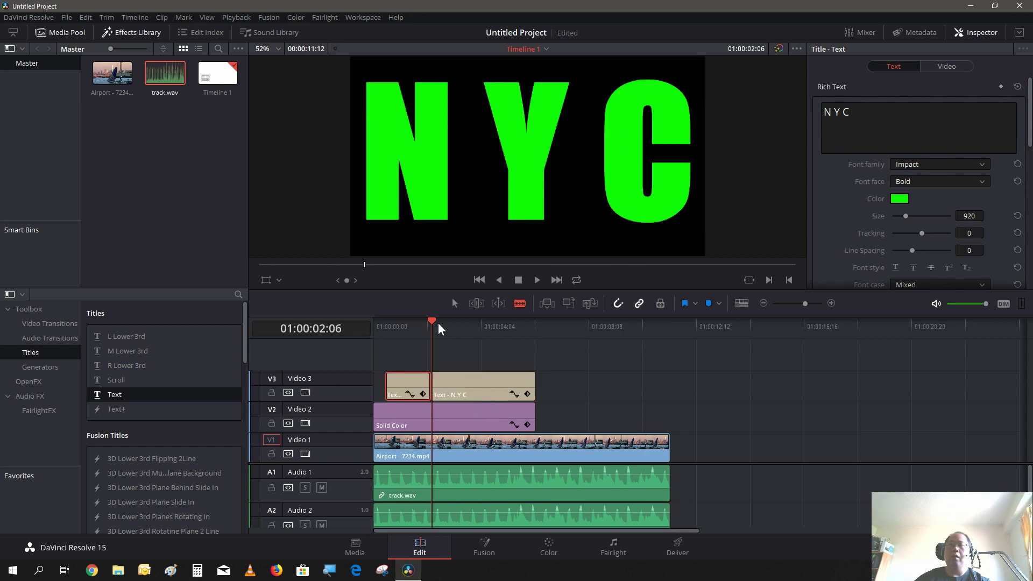
# Cut the remaining title clip again at 01:00:04:03, making three pieces
pyautogui.moveTo(437, 320); pyautogui.dragTo(462, 329)
pyautogui.rightClick(461, 328)
pyautogui.click(454, 315)
pyautogui.moveTo(463, 321); pyautogui.dragTo(483, 335)
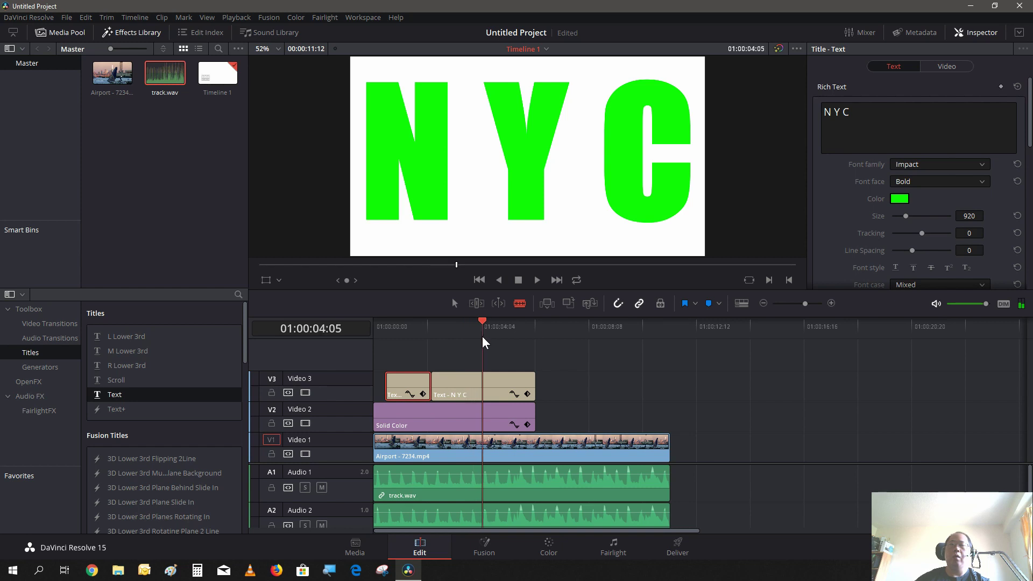
pyautogui.press('Left')
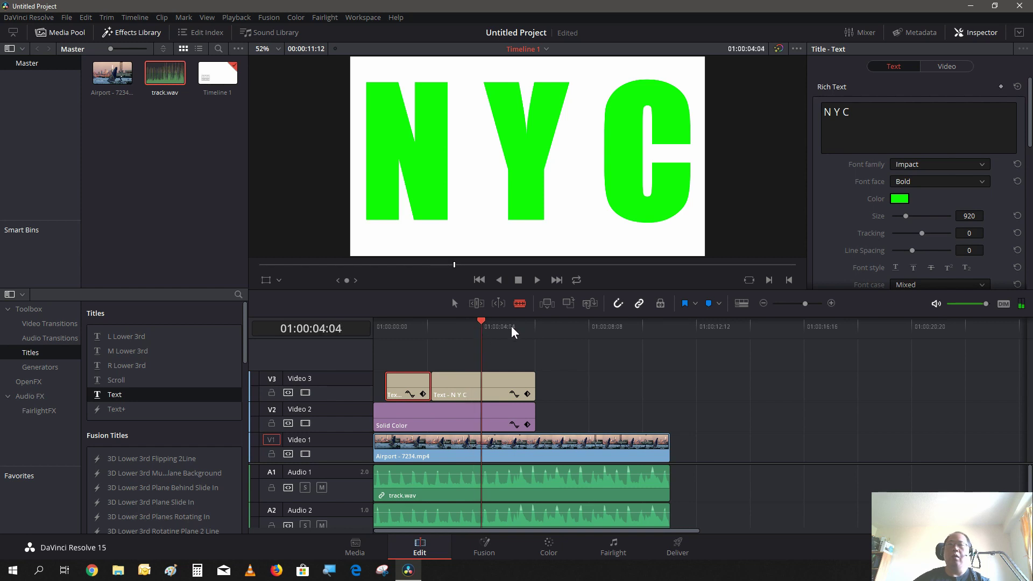
pyautogui.press('Right')
pyautogui.press('Left')
pyautogui.press('Left')
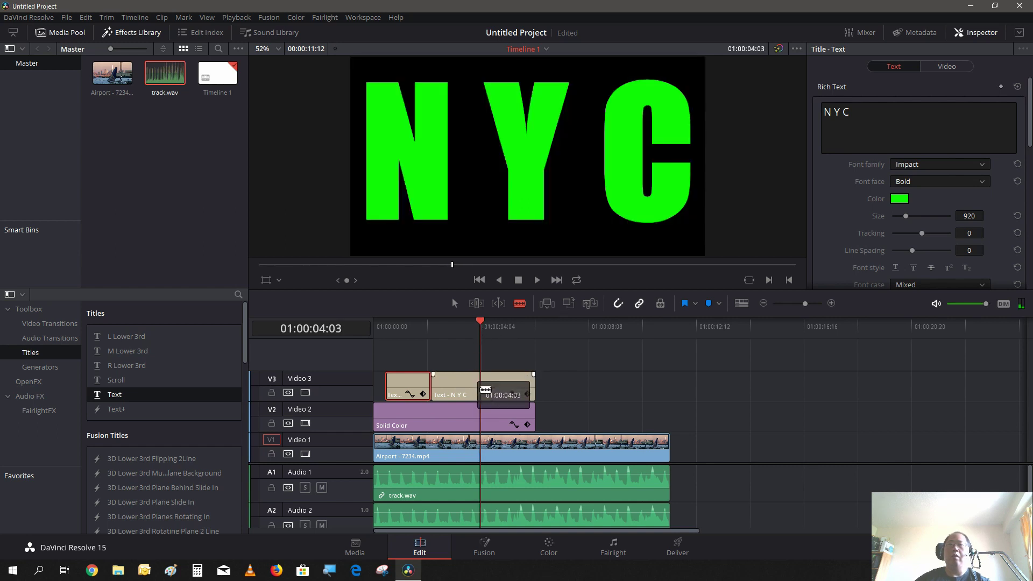
pyautogui.click(488, 394)
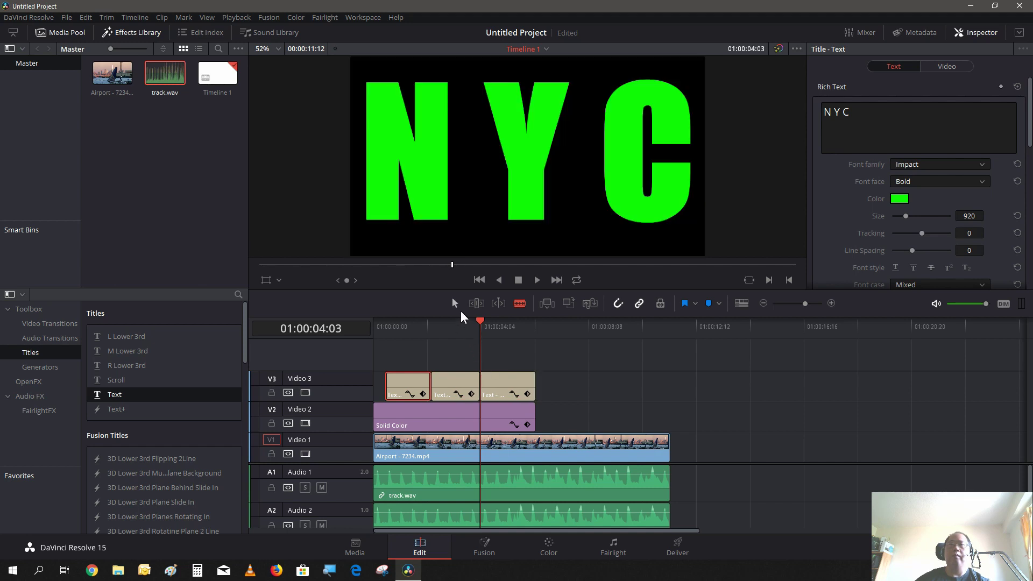
pyautogui.click(408, 329)
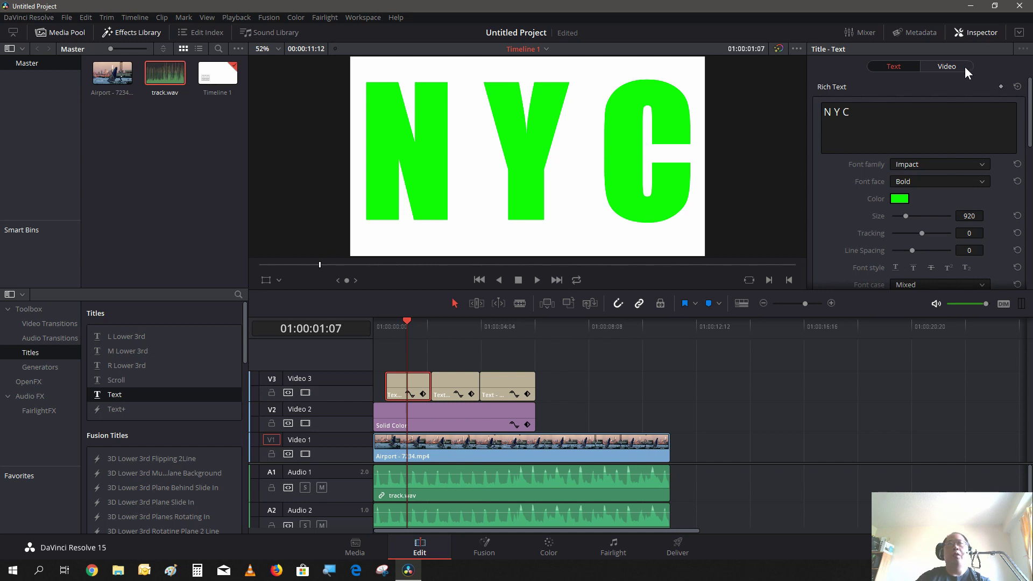
# Crop the first title piece from the right so only the N shows
pyautogui.click(948, 66)
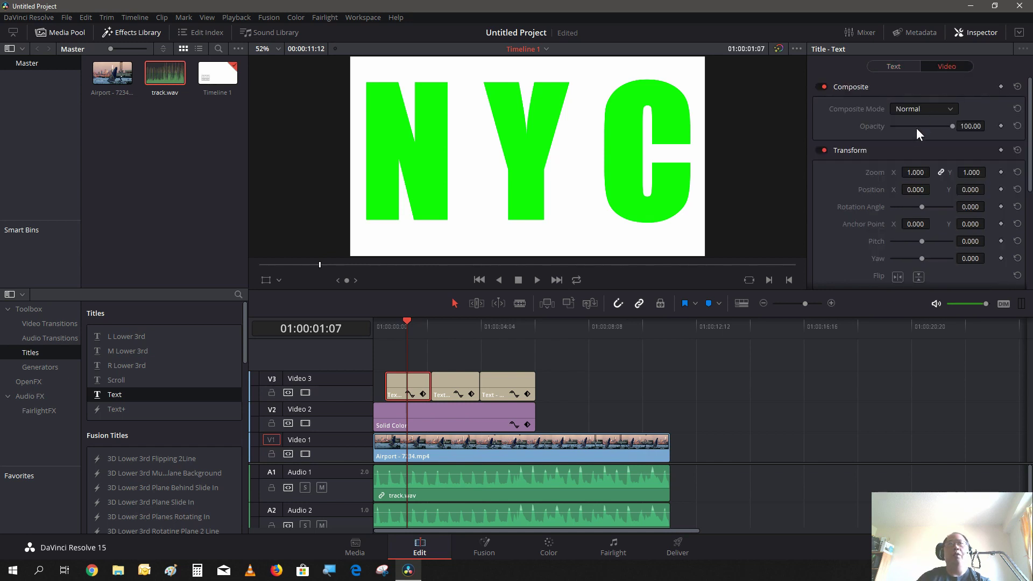
pyautogui.scroll(-5, 928, 128)
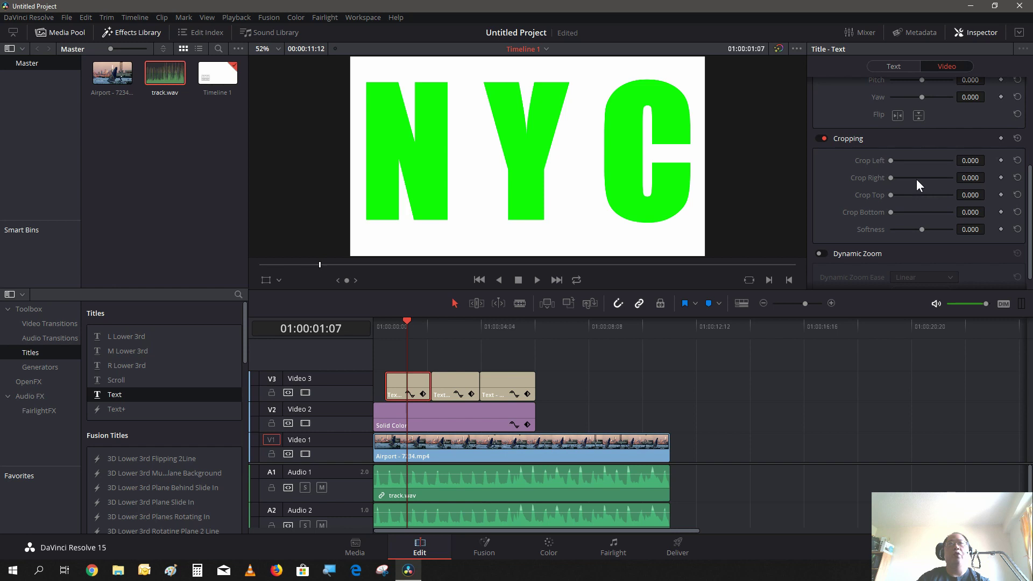
pyautogui.moveTo(890, 179); pyautogui.dragTo(931, 190)
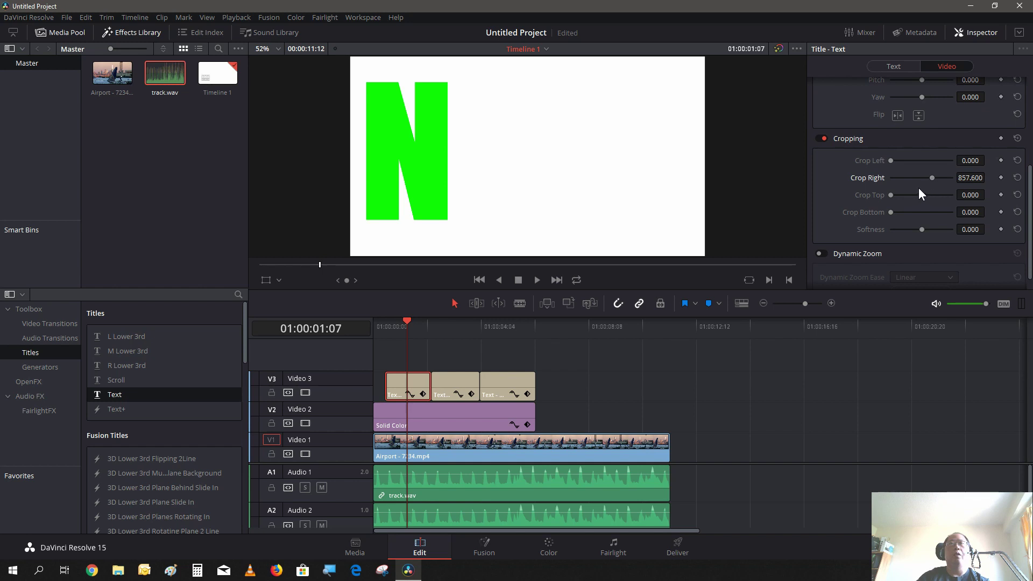
# Crop the middle title piece's right edge to 456.300 so it shows 'N Y'
pyautogui.click(459, 393)
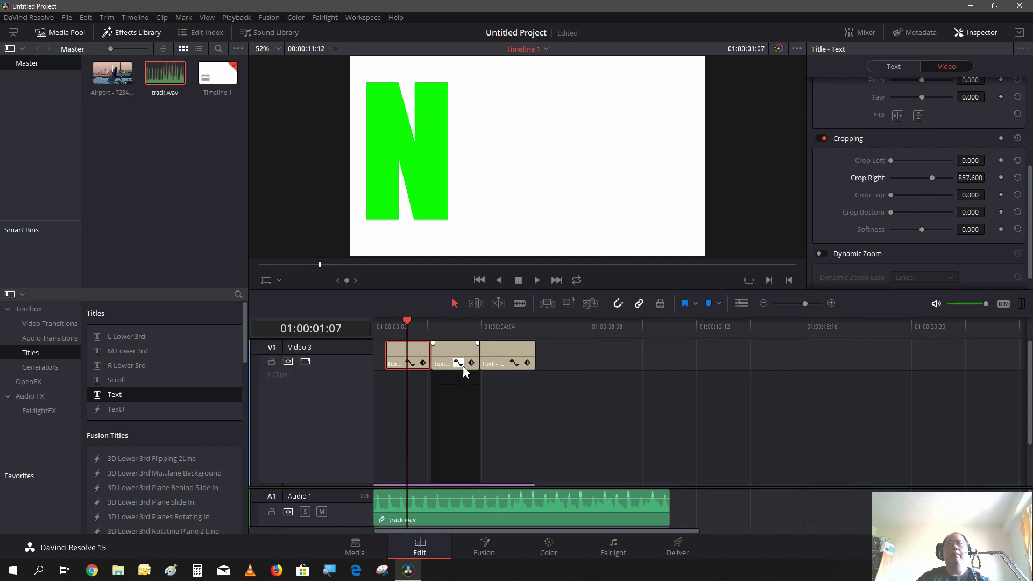
pyautogui.click(460, 363)
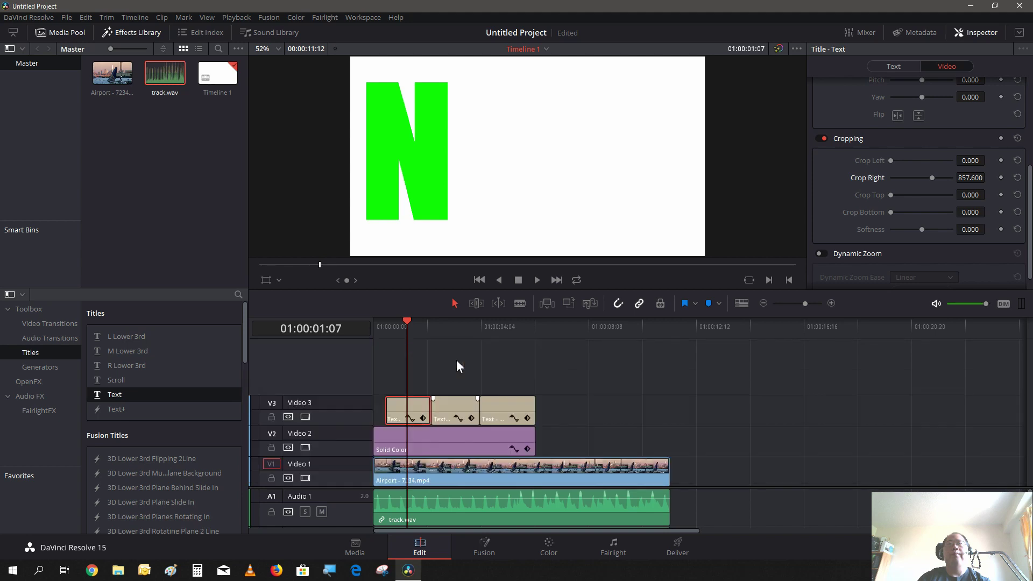
pyautogui.click(450, 403)
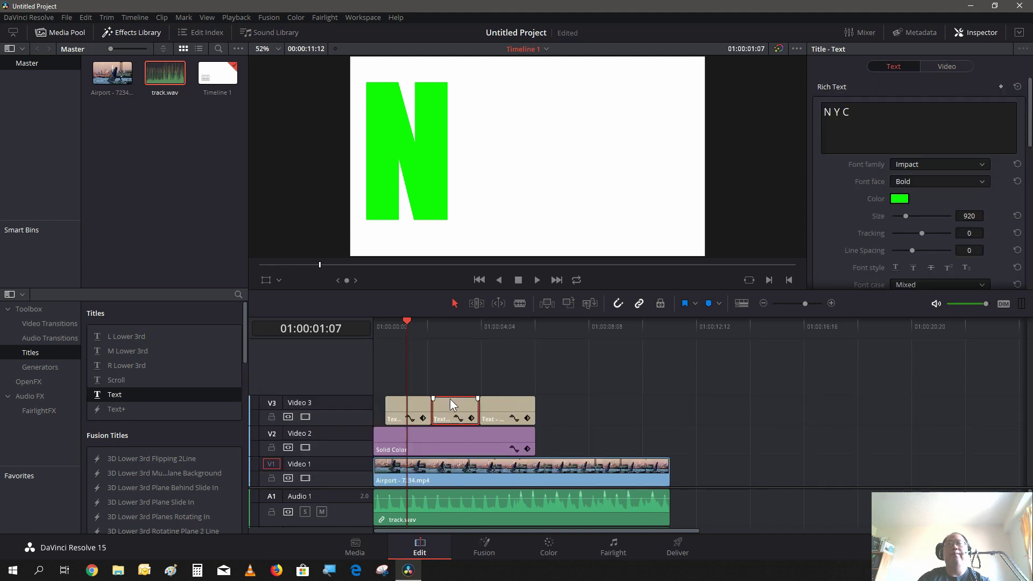
pyautogui.click(453, 329)
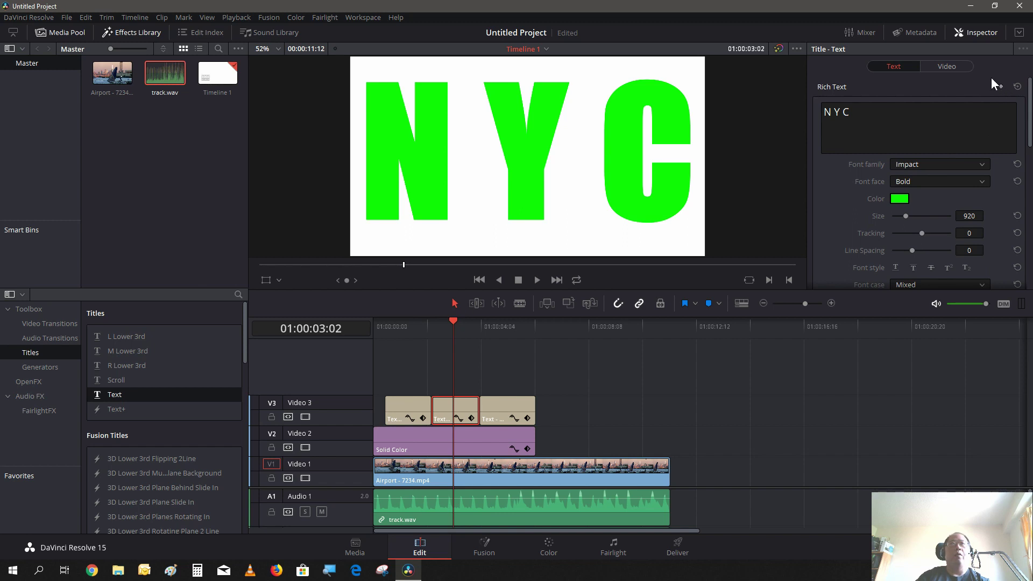
pyautogui.click(963, 67)
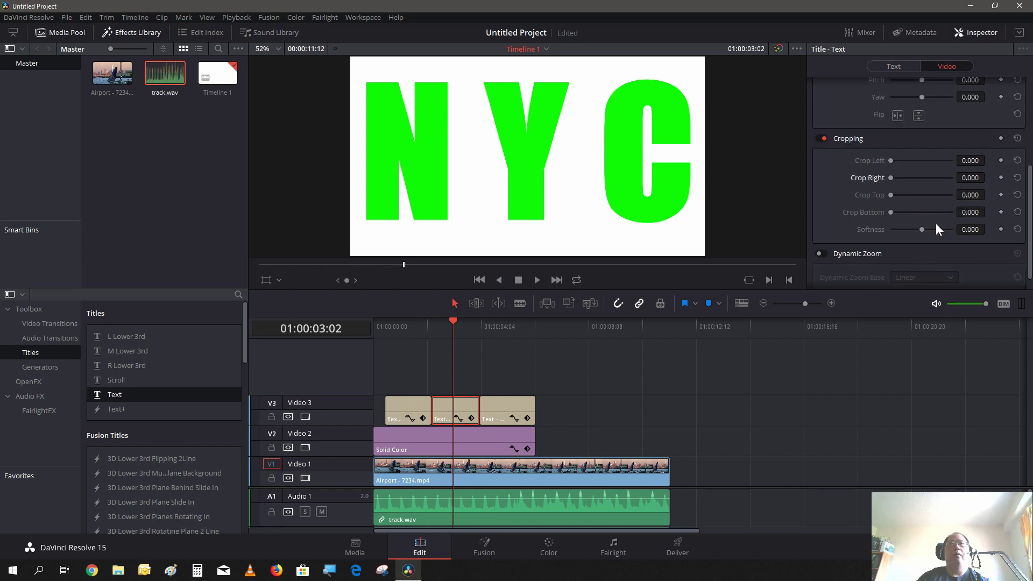
pyautogui.moveTo(893, 178); pyautogui.dragTo(914, 182)
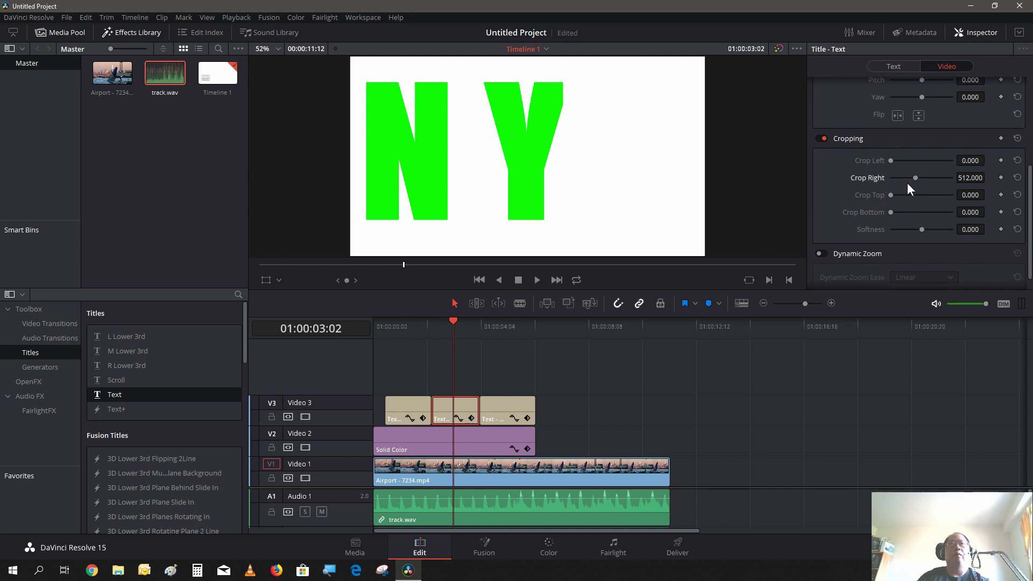
pyautogui.moveTo(910, 182); pyautogui.dragTo(912, 181)
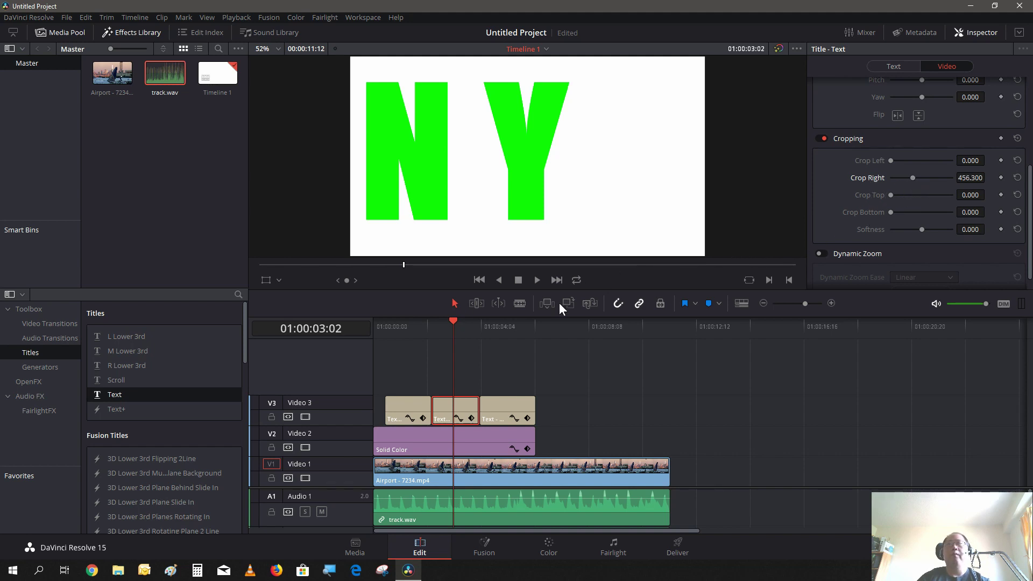
pyautogui.click(389, 332)
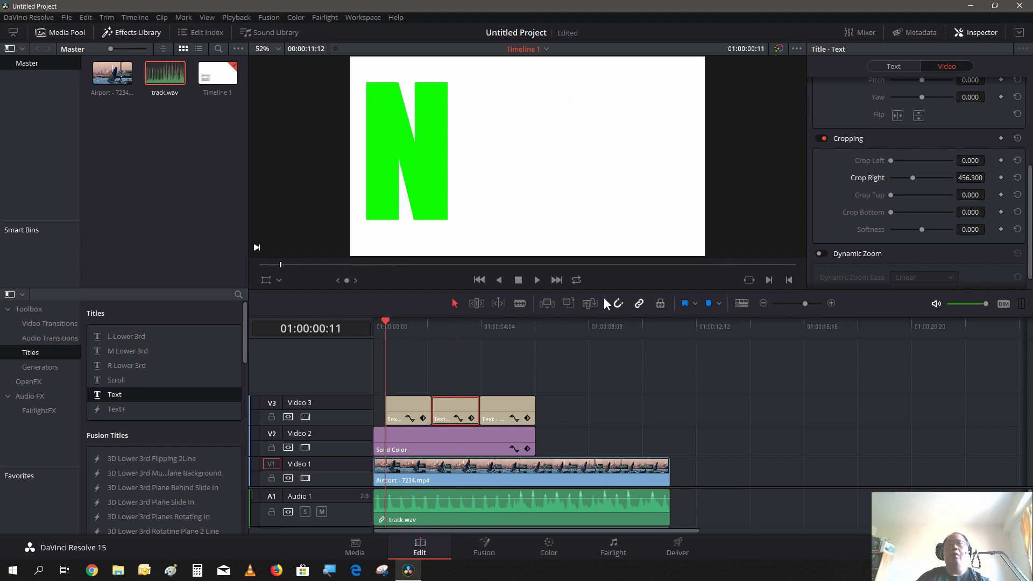
pyautogui.click(539, 280)
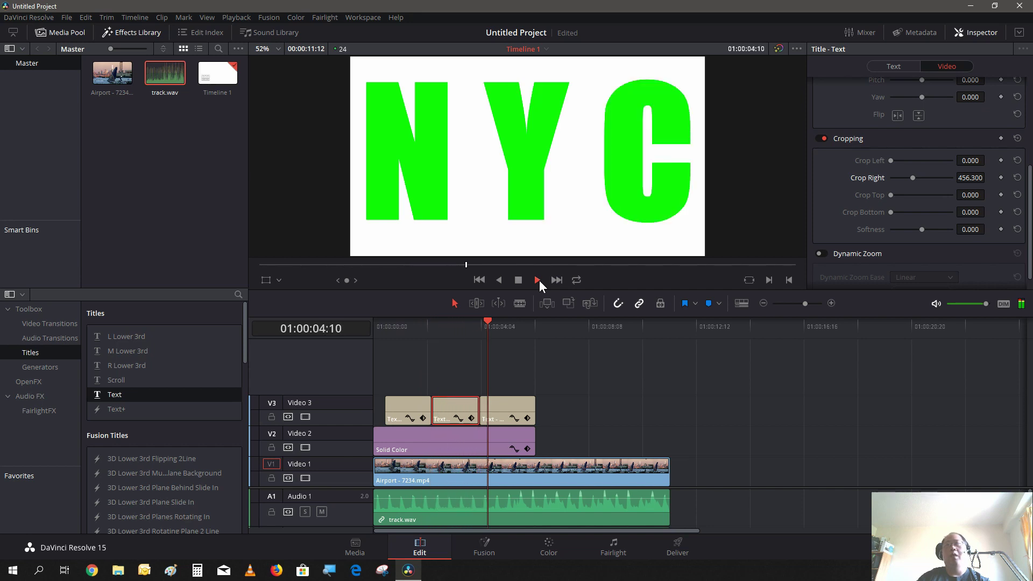
pyautogui.click(520, 282)
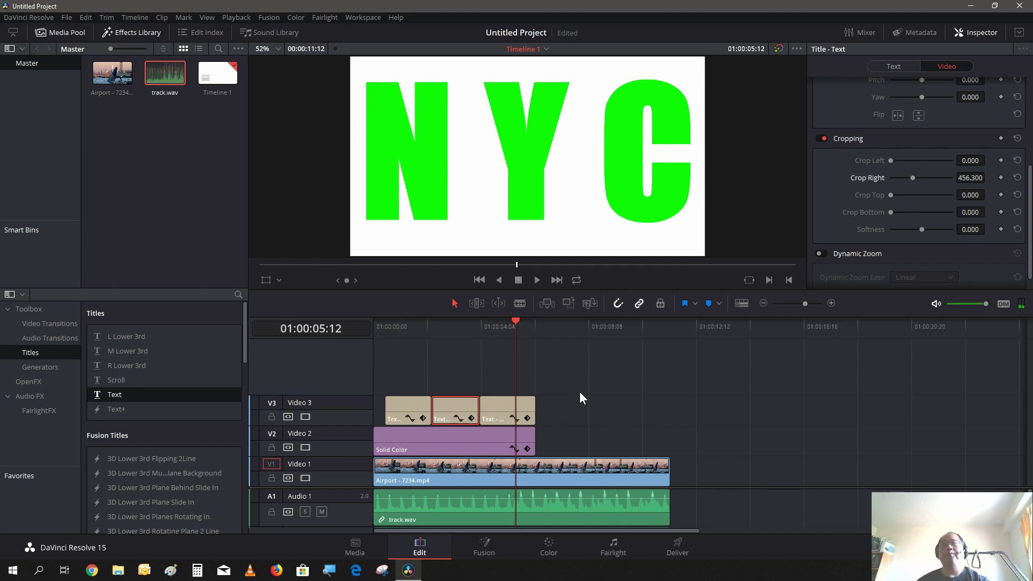
pyautogui.click(397, 330)
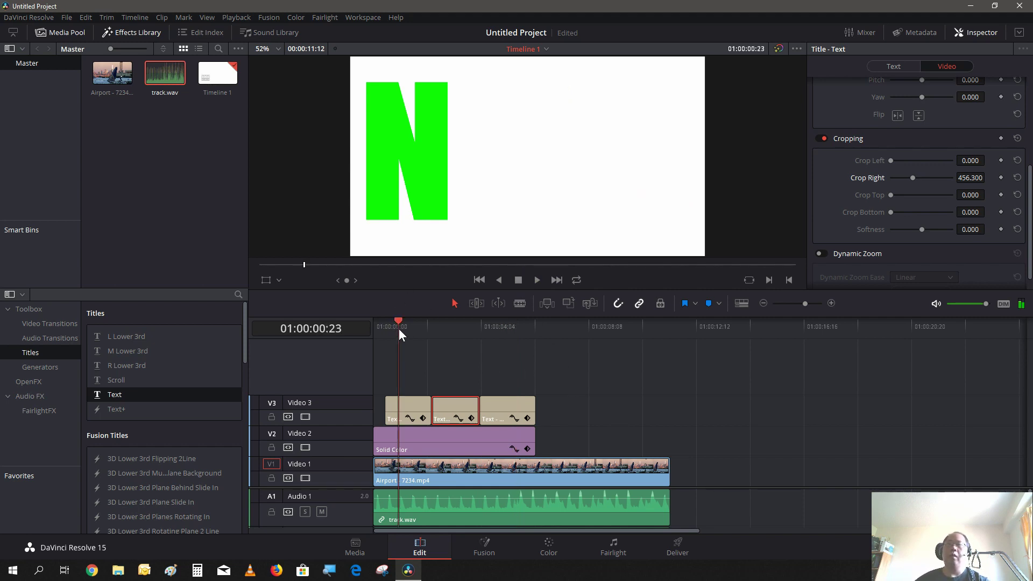
pyautogui.click(566, 407)
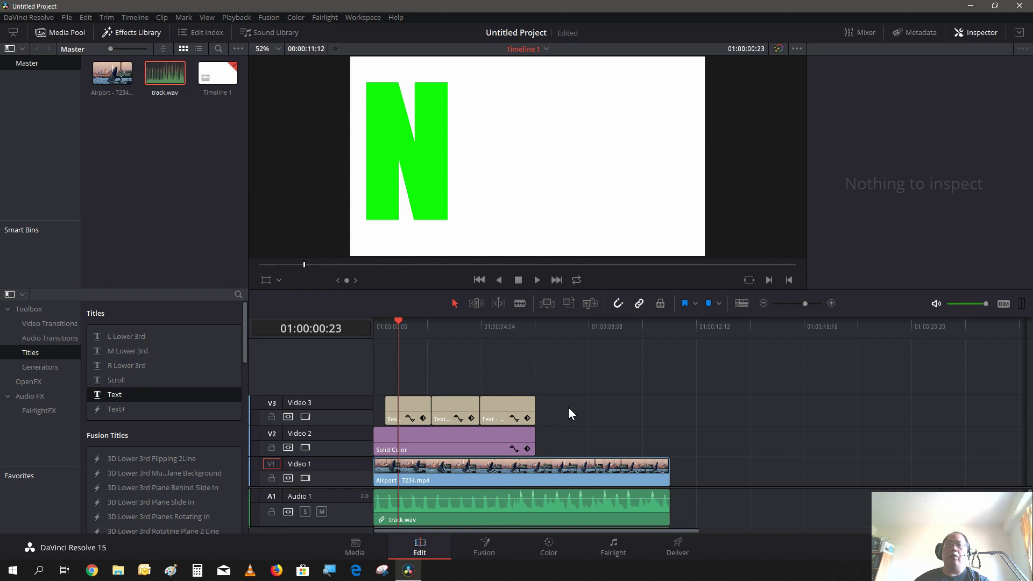
pyautogui.moveTo(551, 421); pyautogui.dragTo(408, 434)
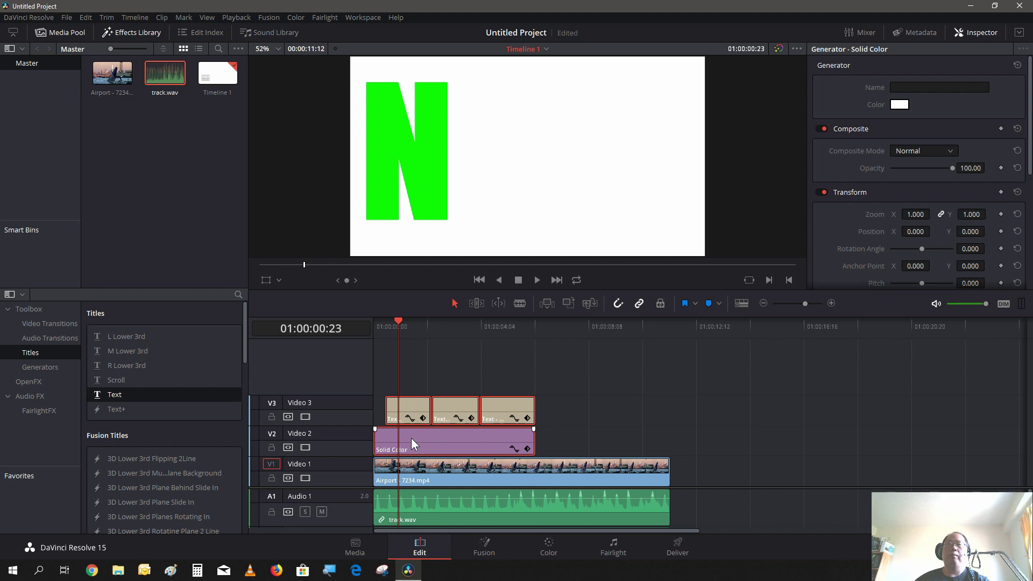
# Turn the selected solid colour and title clips into Compound Clip 1 and open it in Fusion
pyautogui.rightClick(430, 433)
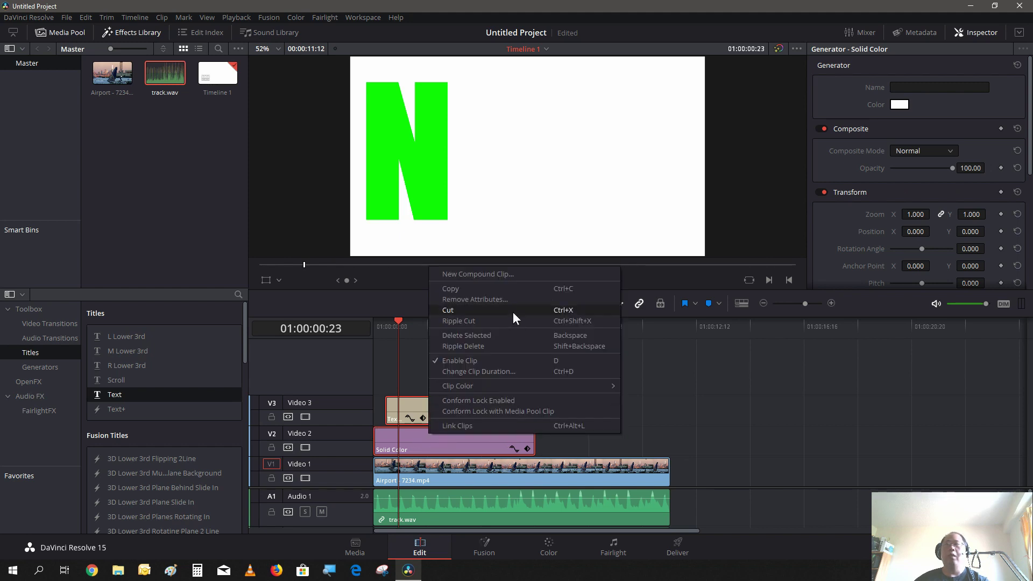
pyautogui.click(503, 276)
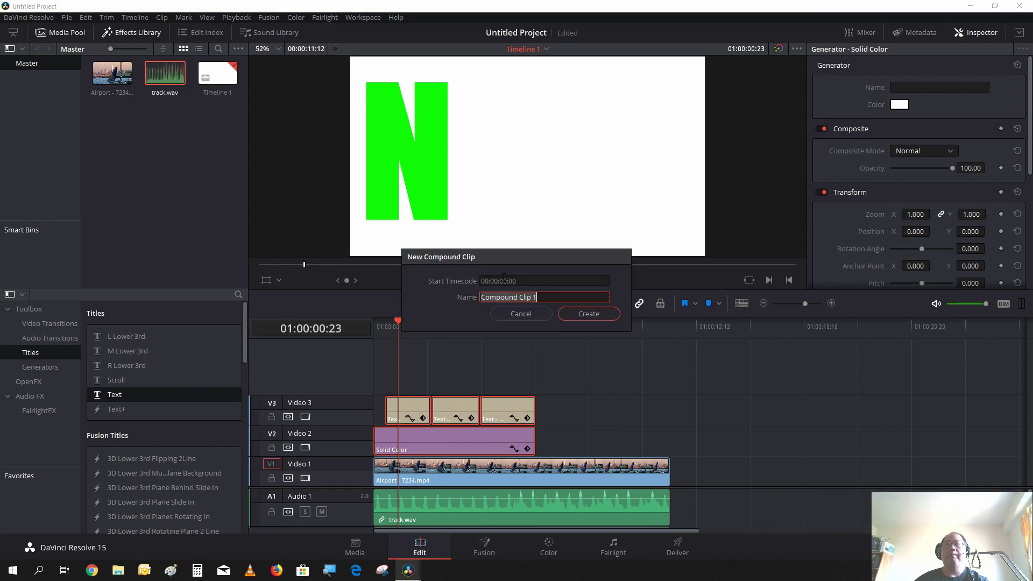
pyautogui.click(567, 317)
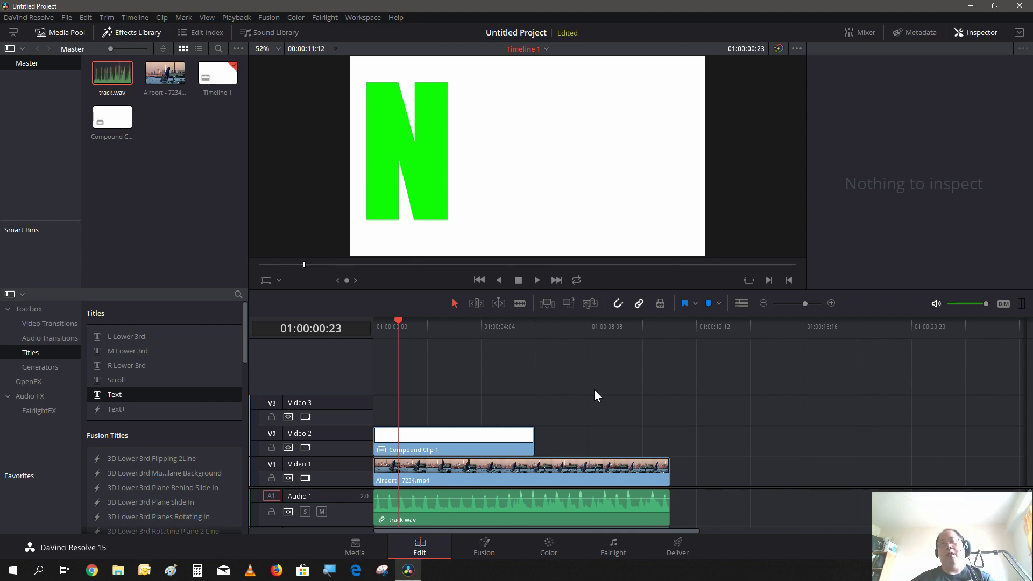
pyautogui.click(492, 552)
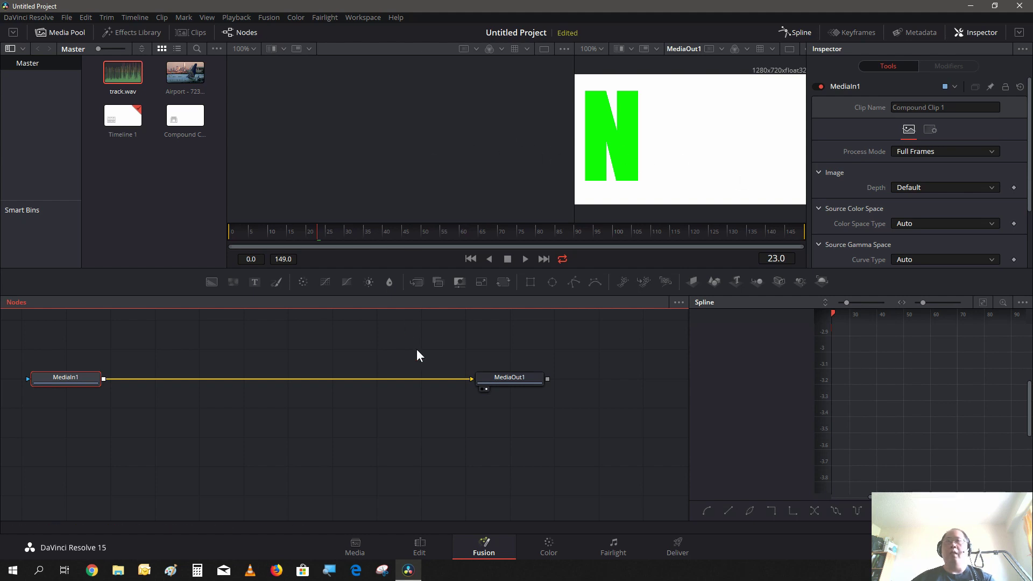
# Keep MediaOut1 in the right viewer and show MediaIn1, moved toward the graph centre, in the left viewer
pyautogui.click(482, 389)
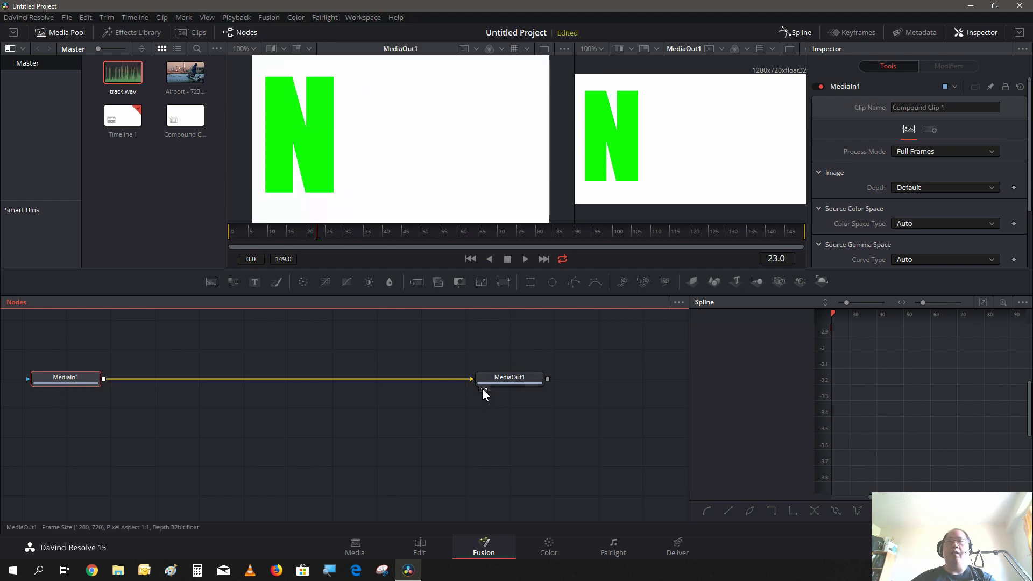
pyautogui.click(485, 389)
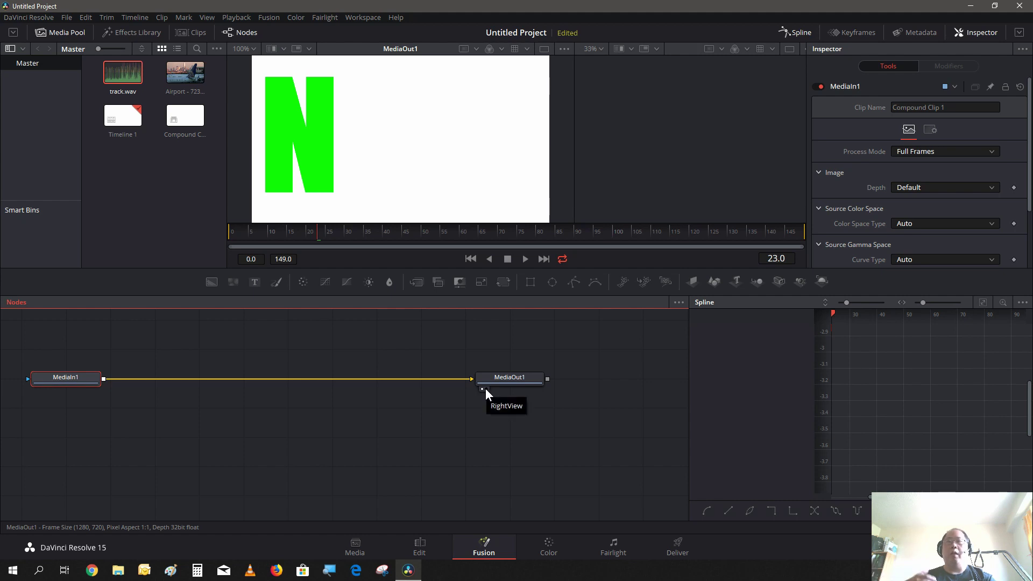
pyautogui.click(485, 388)
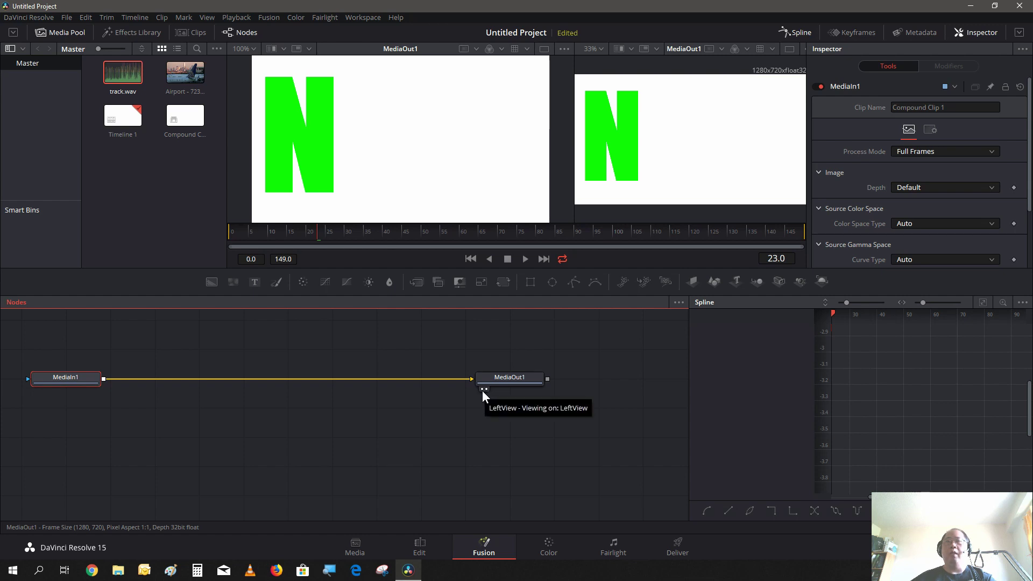
pyautogui.click(482, 388)
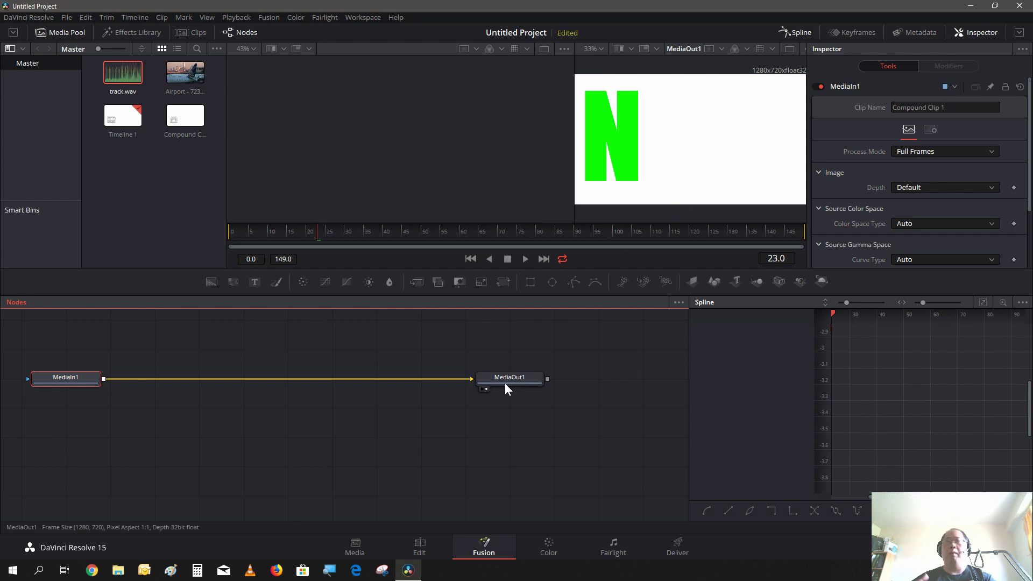
pyautogui.moveTo(505, 382)
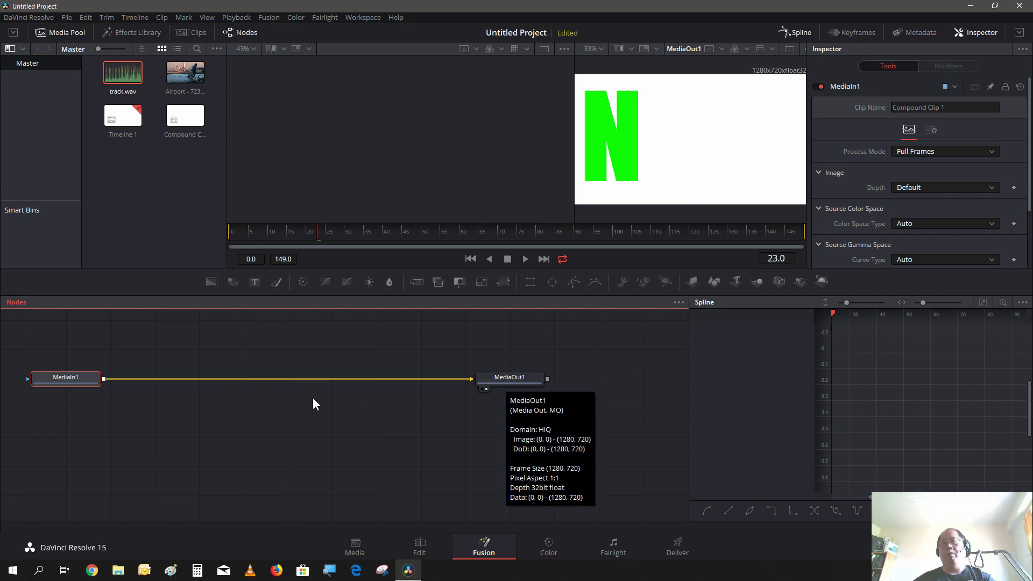
pyautogui.moveTo(81, 383); pyautogui.dragTo(183, 382)
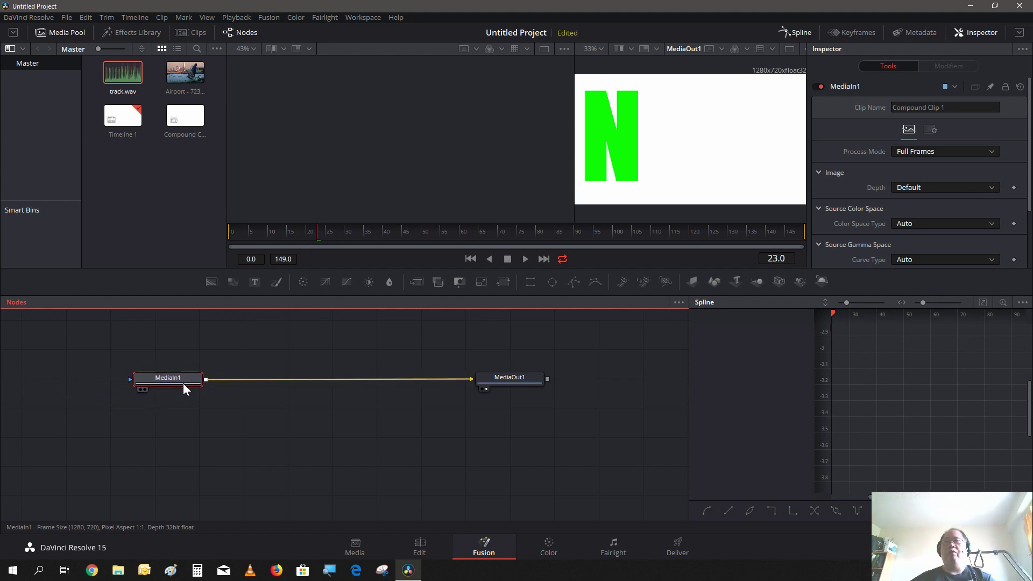
pyautogui.click(140, 390)
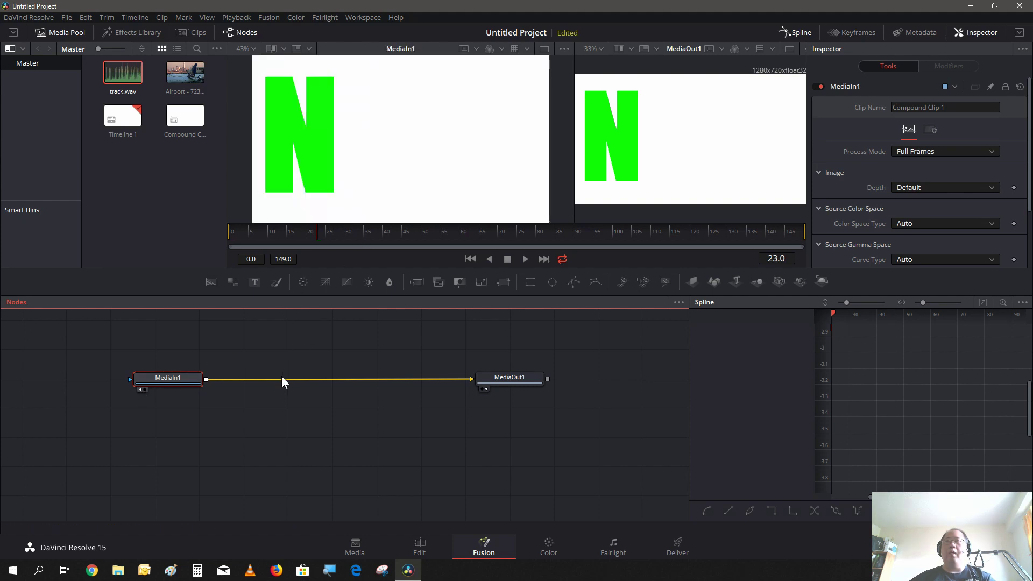
# Add a Delta Keyer node from the Matte tools to the node graph
pyautogui.rightClick(372, 442)
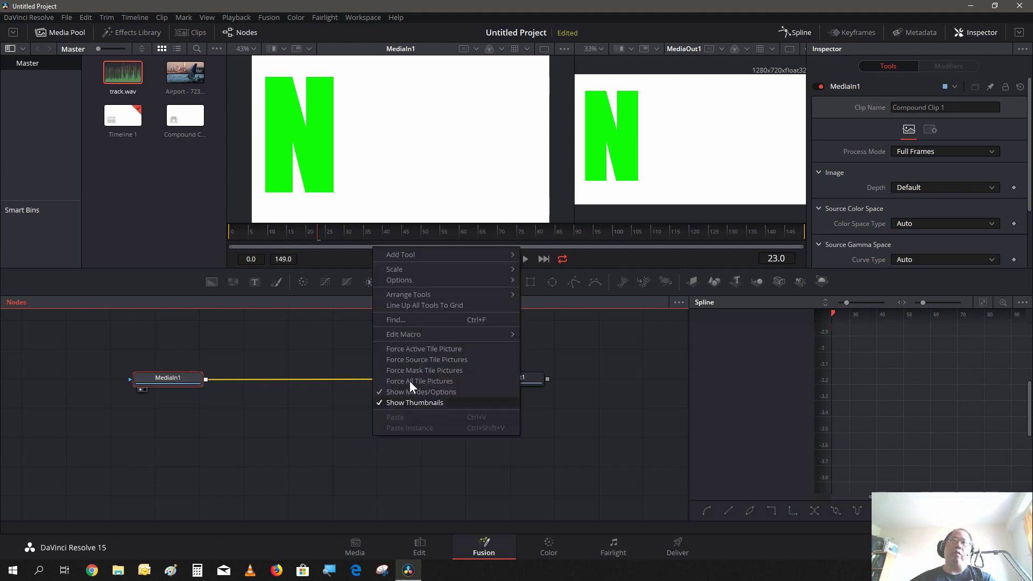
pyautogui.moveTo(437, 250)
pyautogui.moveTo(573, 347)
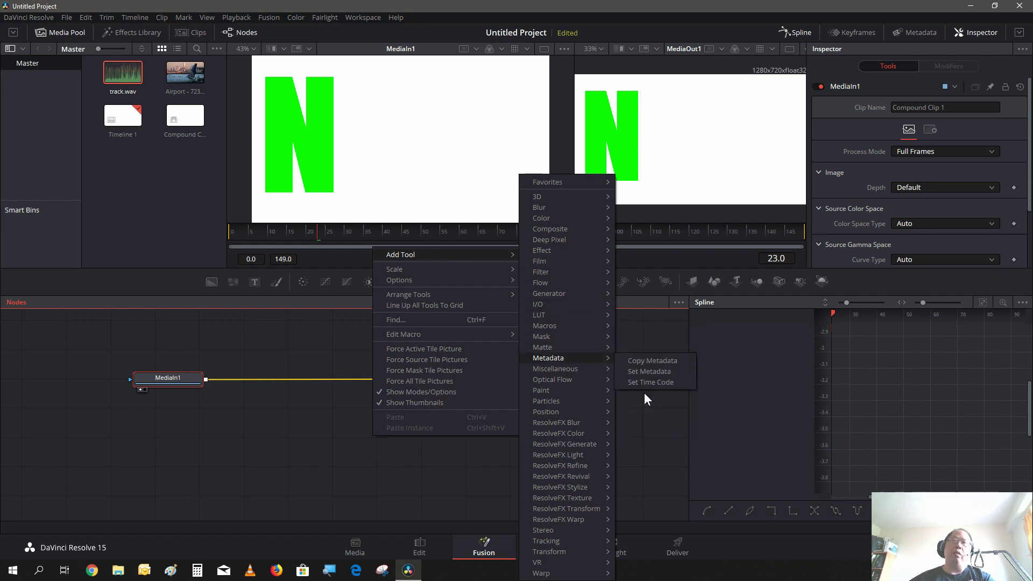
pyautogui.moveTo(604, 337)
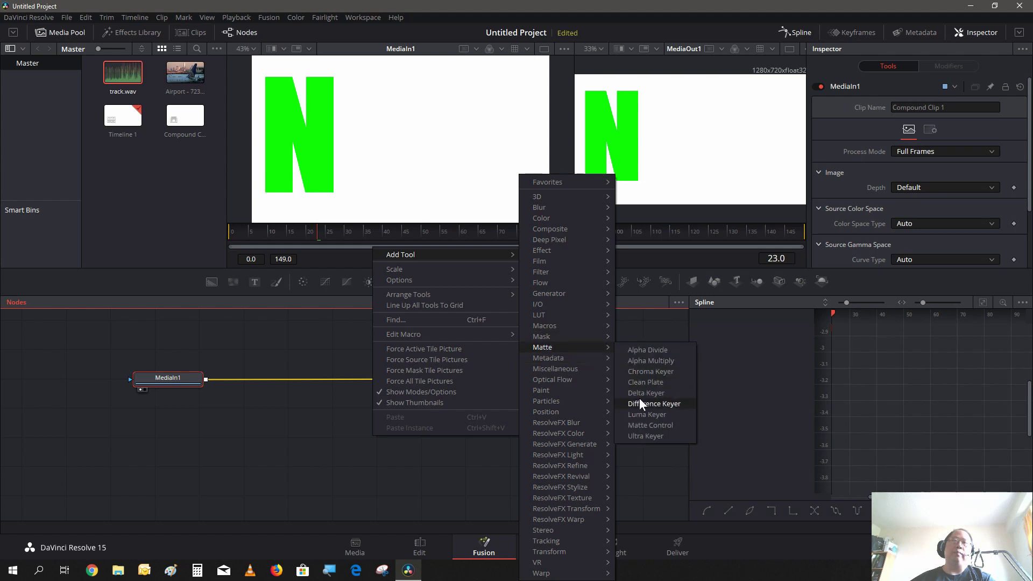
pyautogui.click(642, 394)
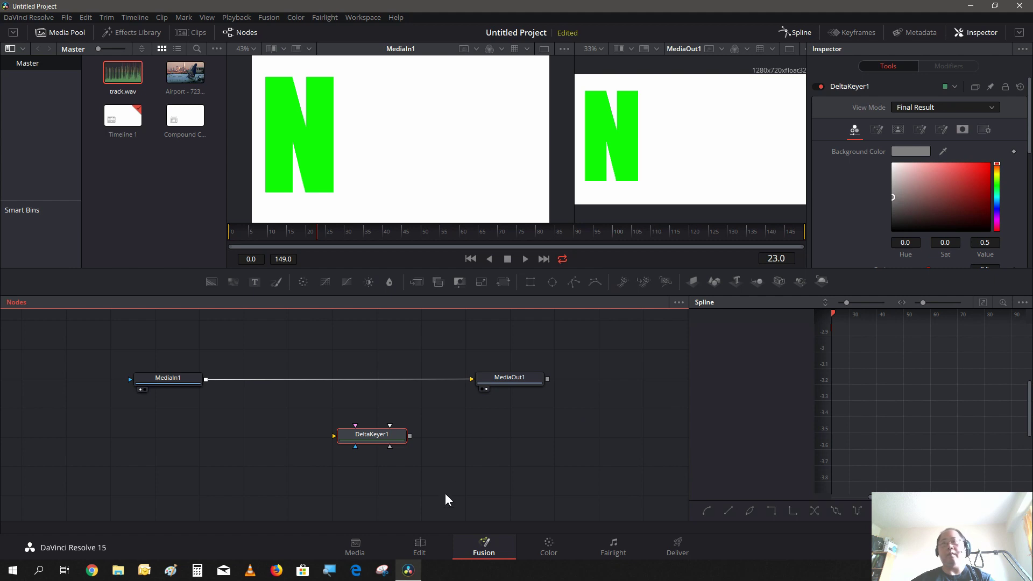
# Replace the direct MediaIn1–MediaOut1 link with MediaIn1 → DeltaKeyer1 → MediaOut1
pyautogui.click(457, 381)
pyautogui.press('Delete')
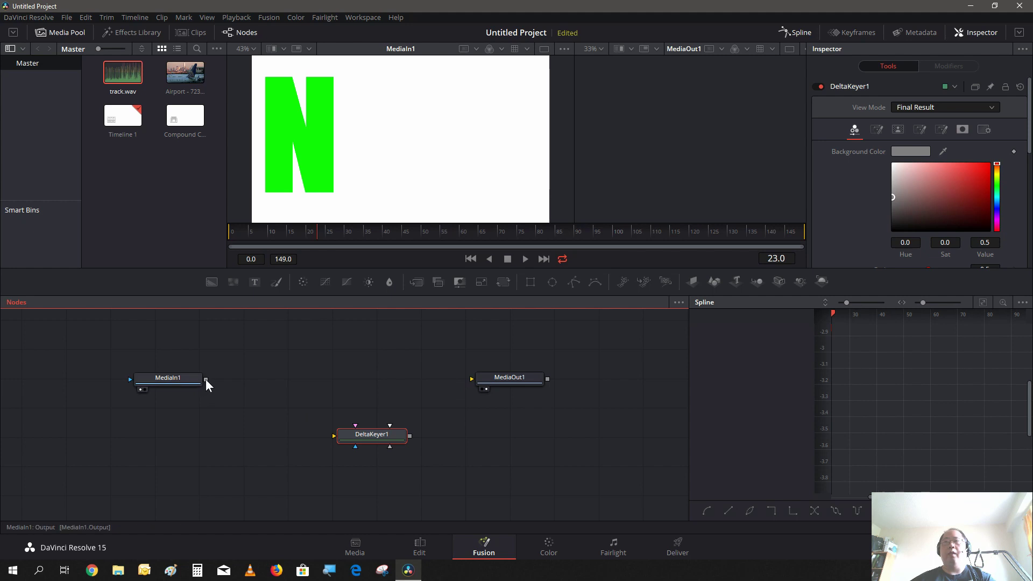
pyautogui.moveTo(206, 379); pyautogui.dragTo(337, 434)
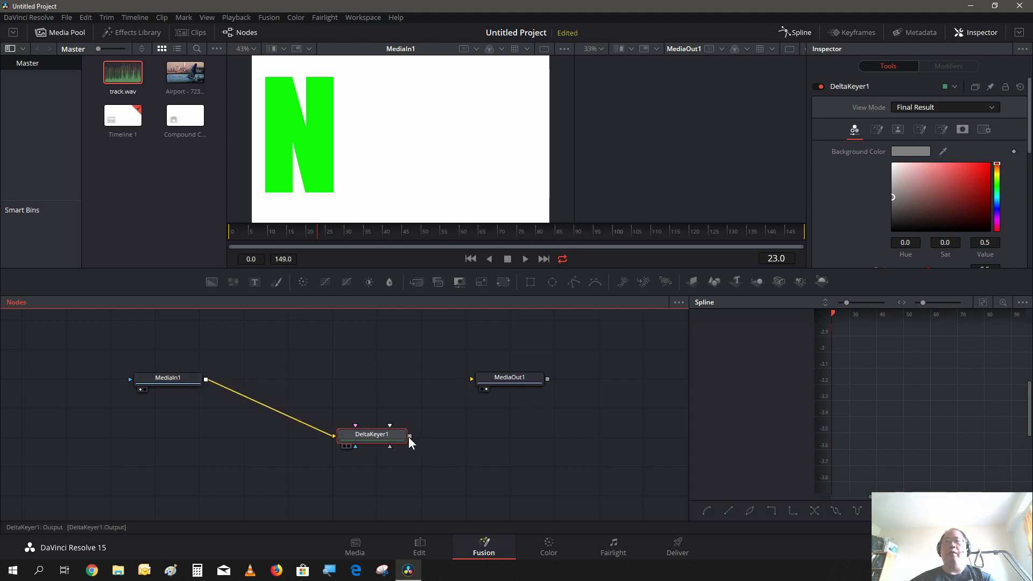
pyautogui.moveTo(408, 437); pyautogui.dragTo(510, 381)
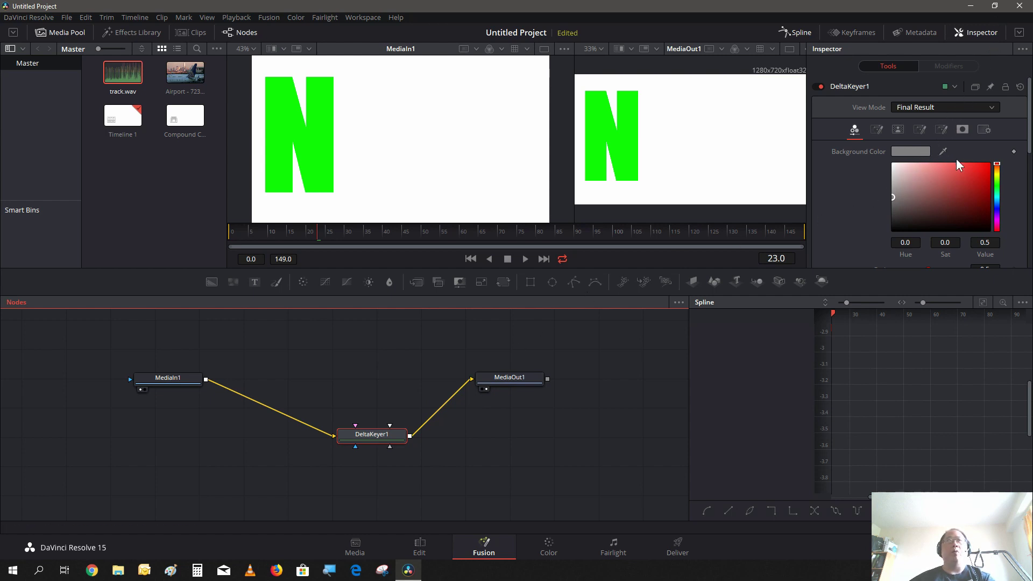
# Set DeltaKeyer1's key colour to pure green #00ff00, then switch to the Edit page
pyautogui.scroll(-3, 1006, 164)
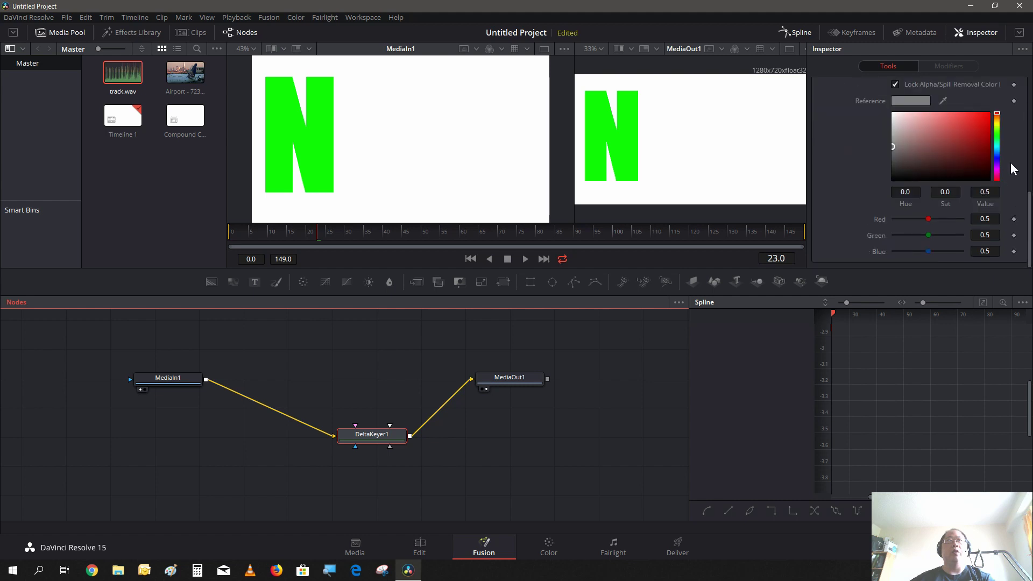
pyautogui.scroll(4, 1015, 157)
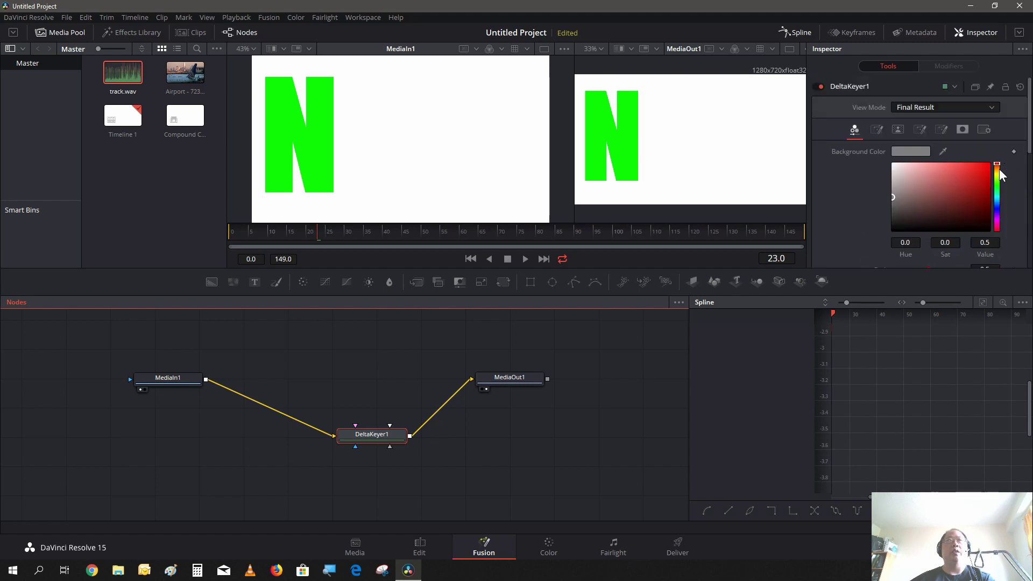
pyautogui.click(916, 149)
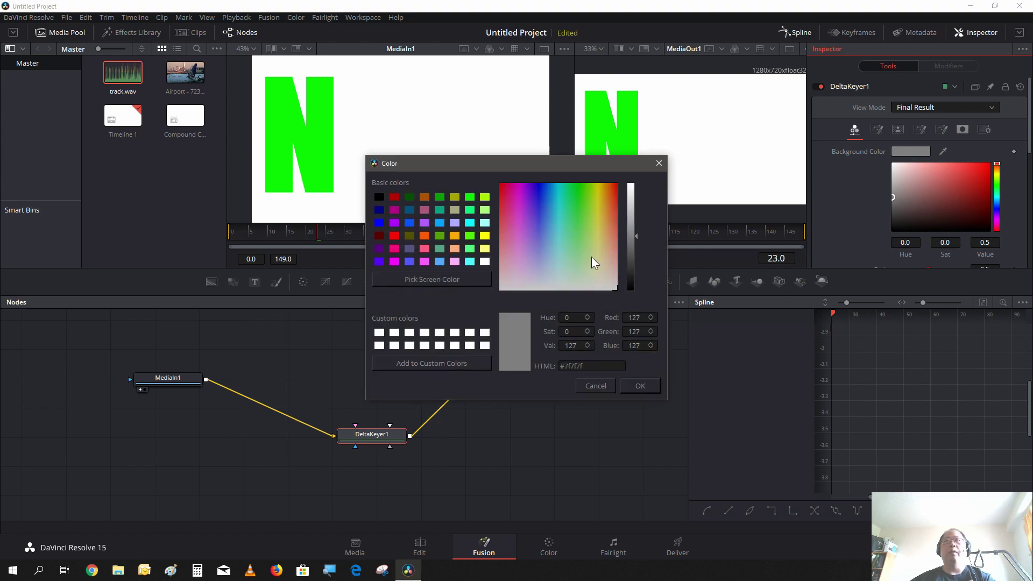
pyautogui.click(473, 199)
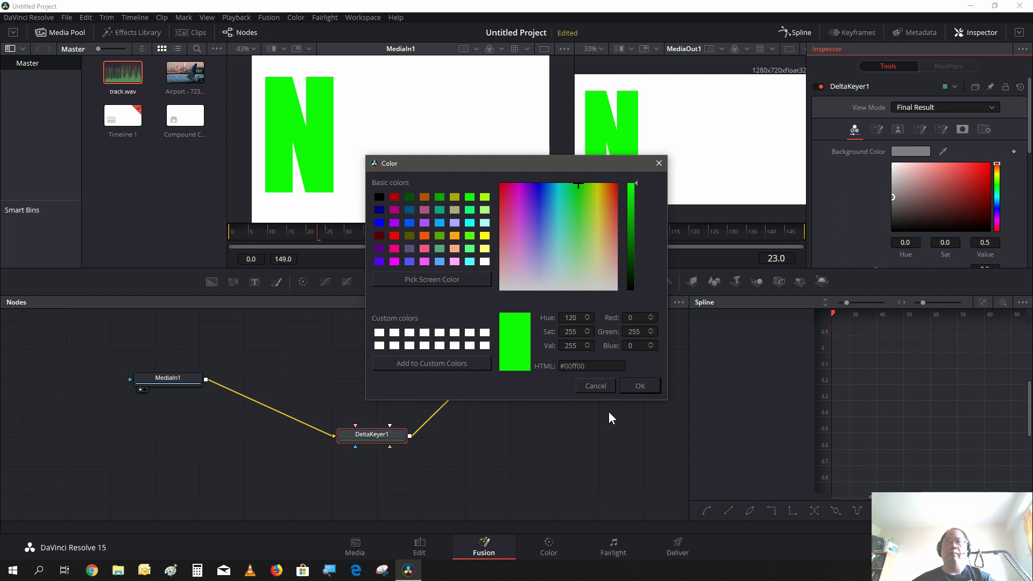
pyautogui.click(640, 386)
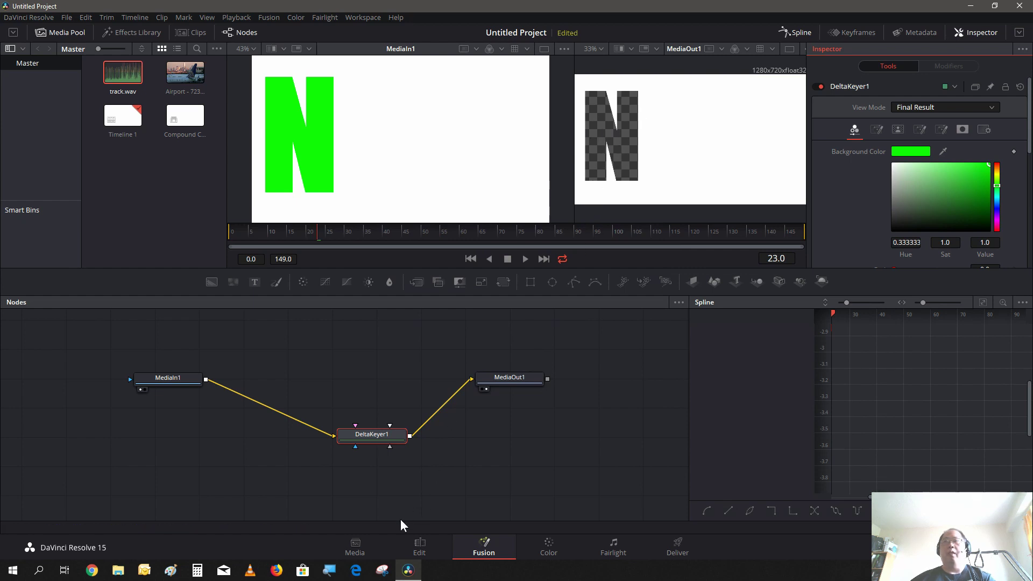
pyautogui.click(419, 547)
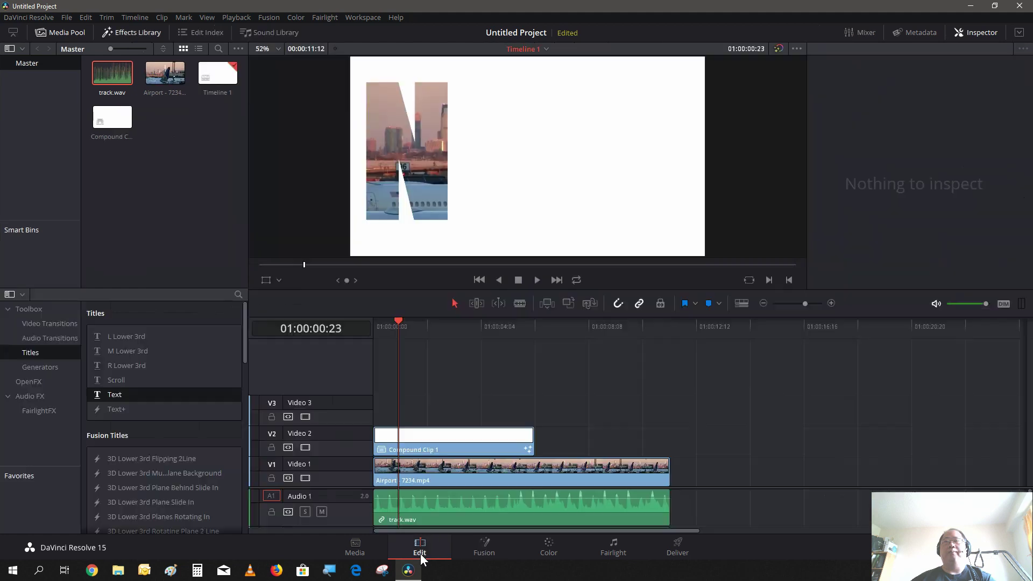
# Play and stop the preview, park on an early frame showing the N, then return to Fusion
pyautogui.click(538, 280)
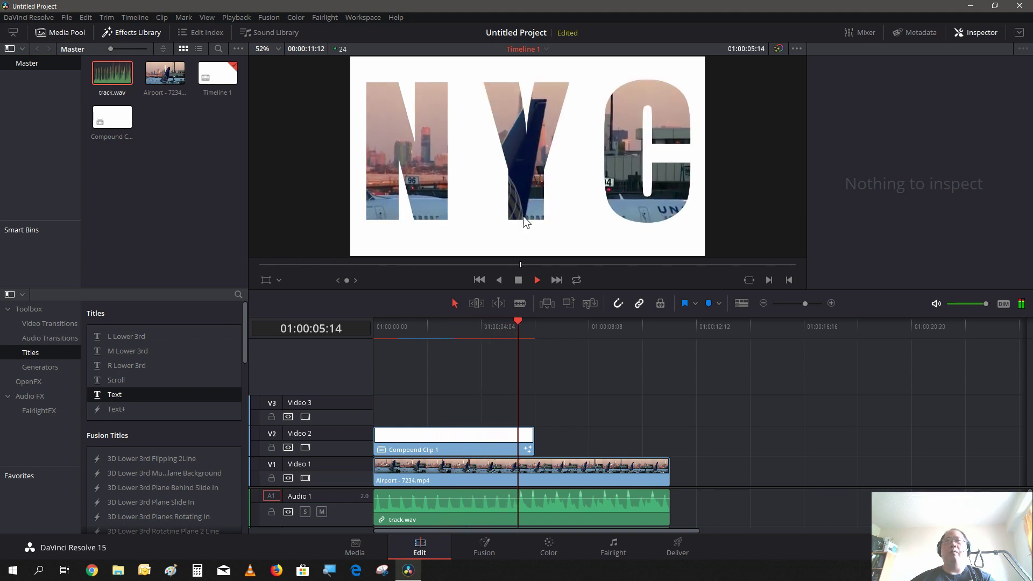
pyautogui.click(519, 279)
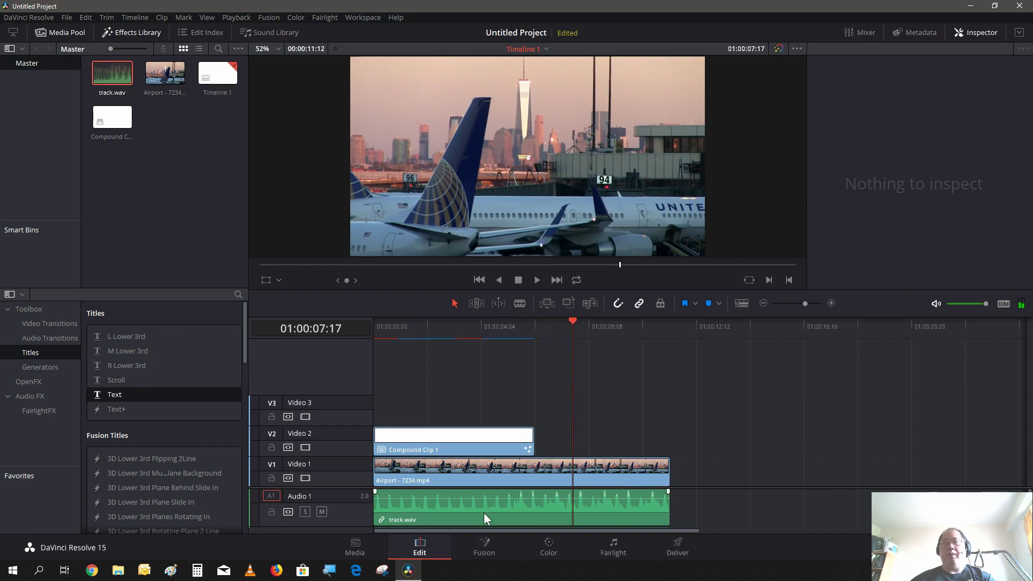
pyautogui.click(424, 332)
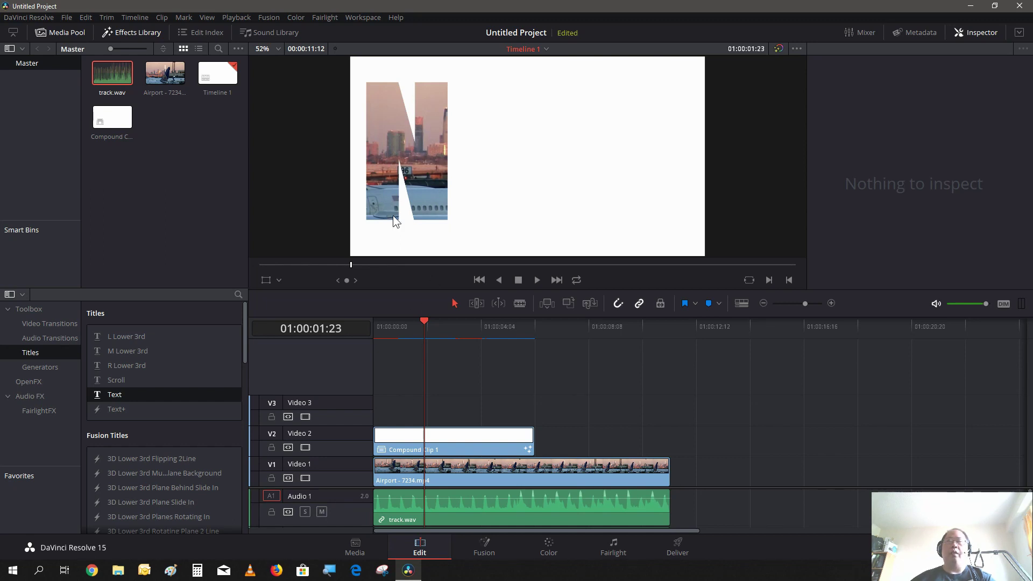
pyautogui.click(482, 551)
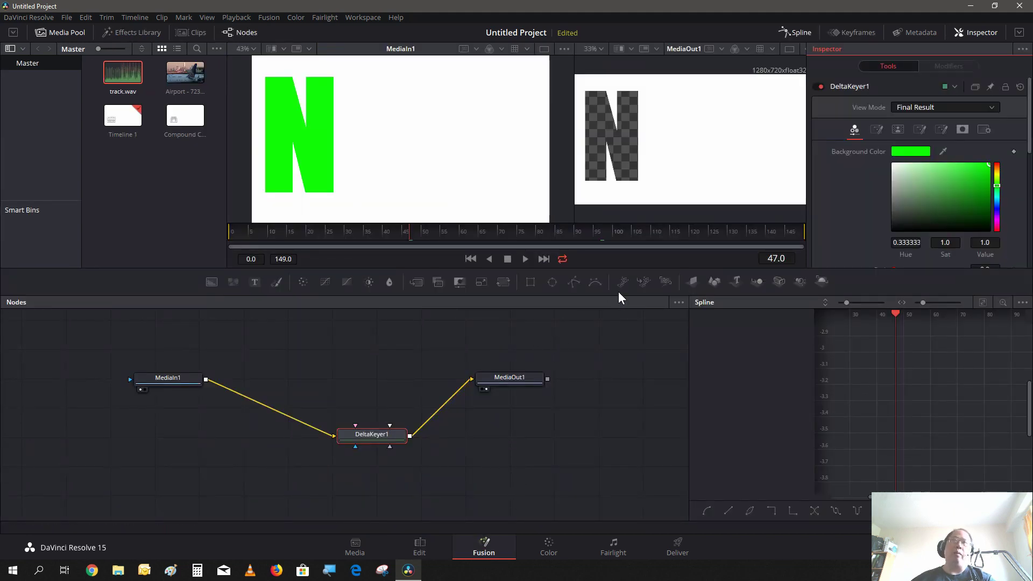
# At frame 135, insert a Transform node after DeltaKeyer1
pyautogui.click(749, 239)
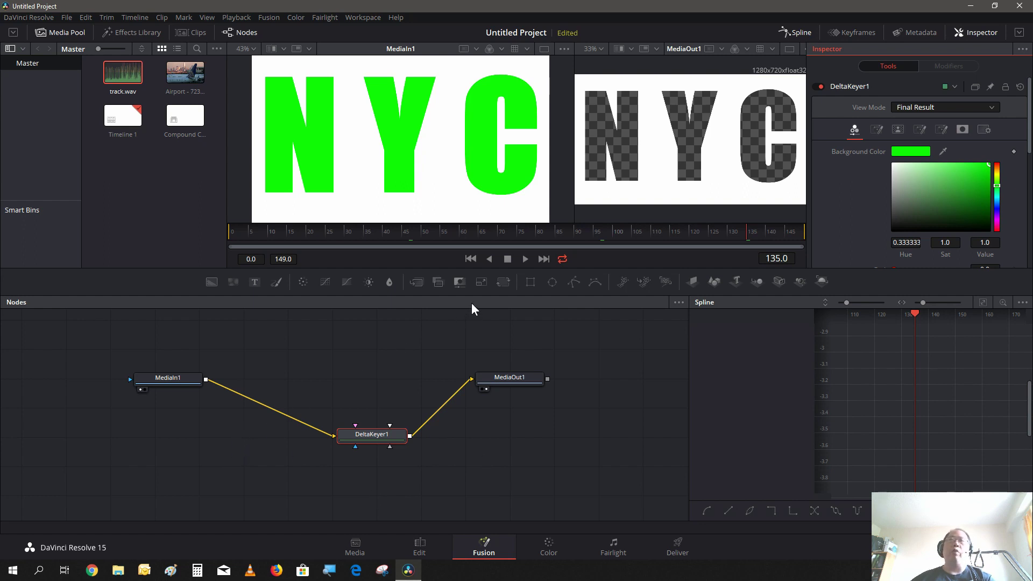
pyautogui.click(504, 282)
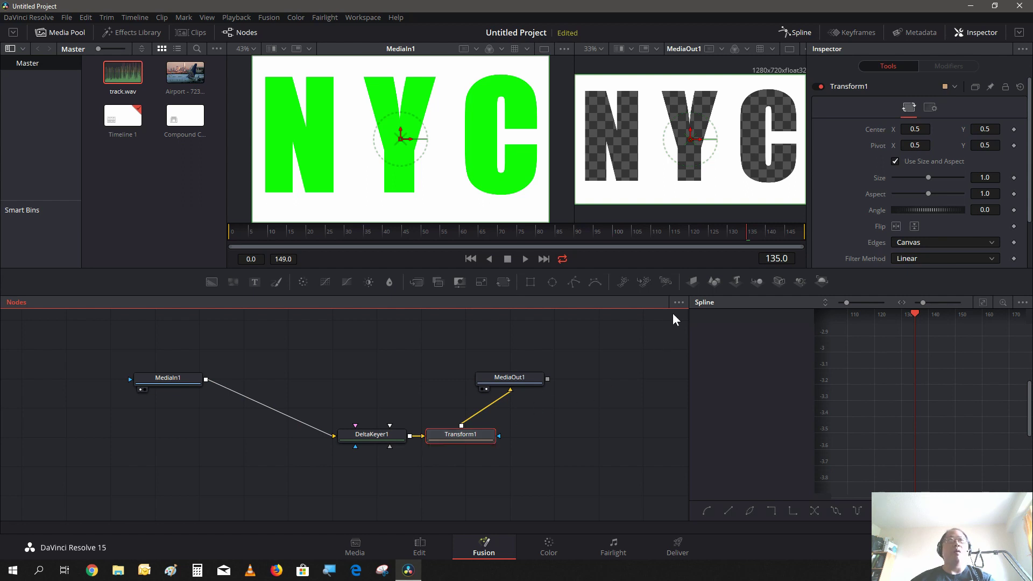
# Keyframe Transform1's Size at 1.0 on frame 135 and 11.0 on frame 149, then realign MediaOut1
pyautogui.click(1013, 177)
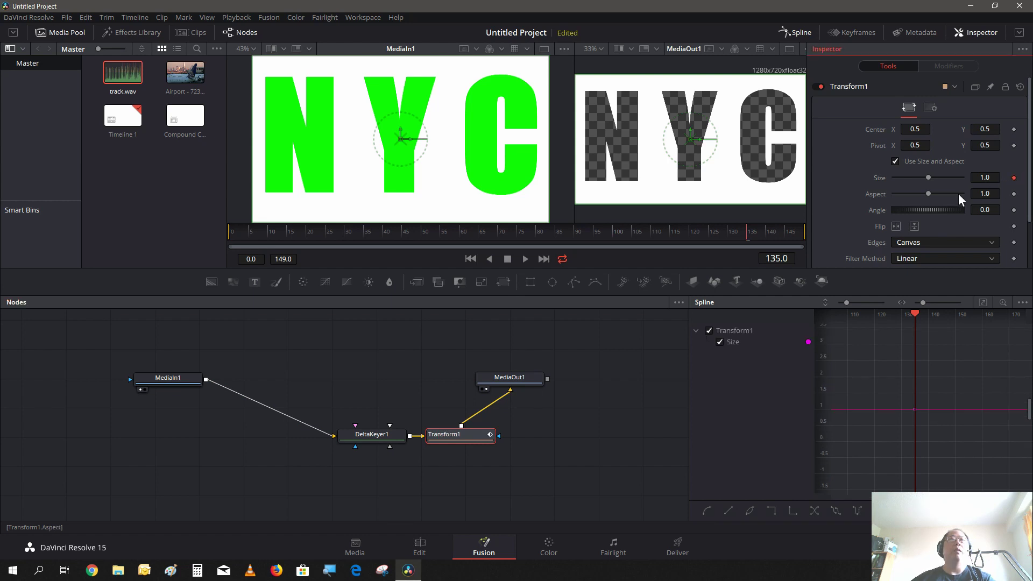
pyautogui.click(791, 231)
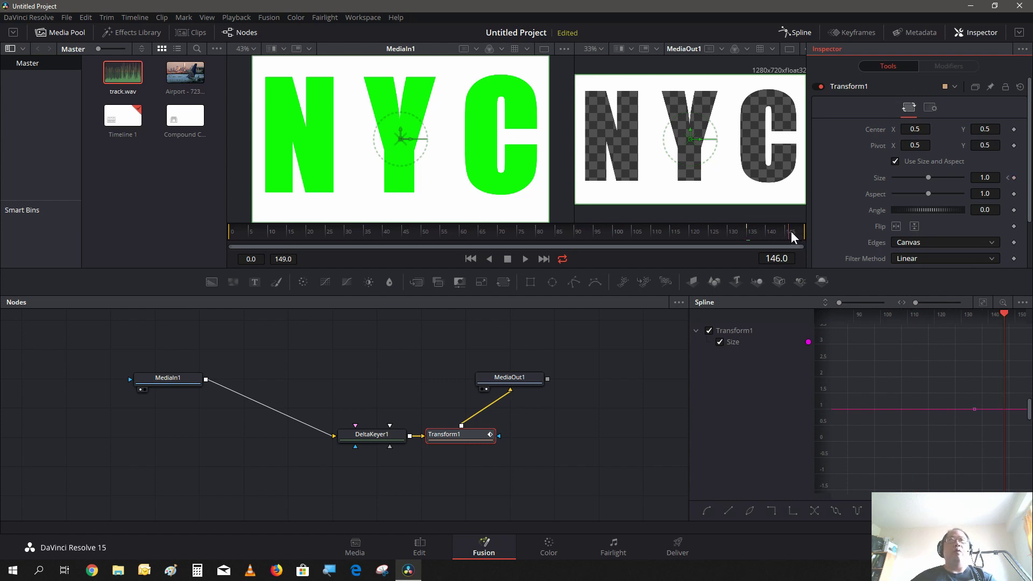
pyautogui.moveTo(790, 232); pyautogui.dragTo(810, 236)
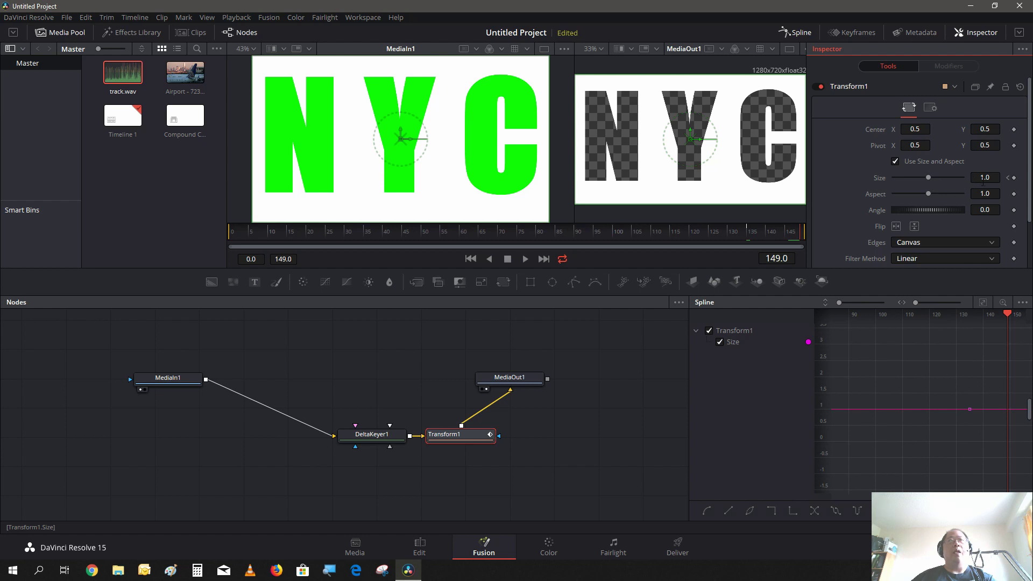
pyautogui.click(983, 179)
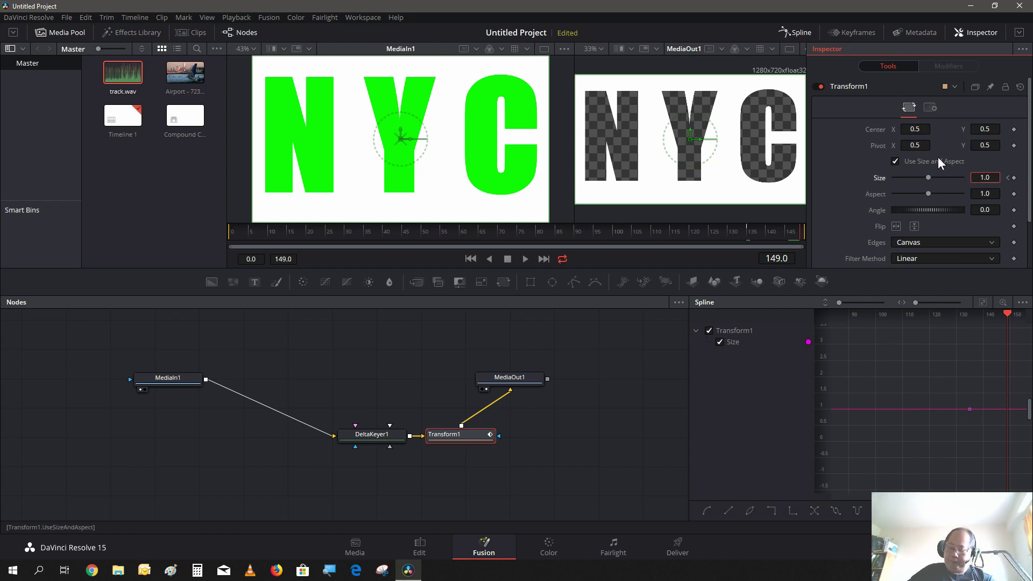
pyautogui.write('1')
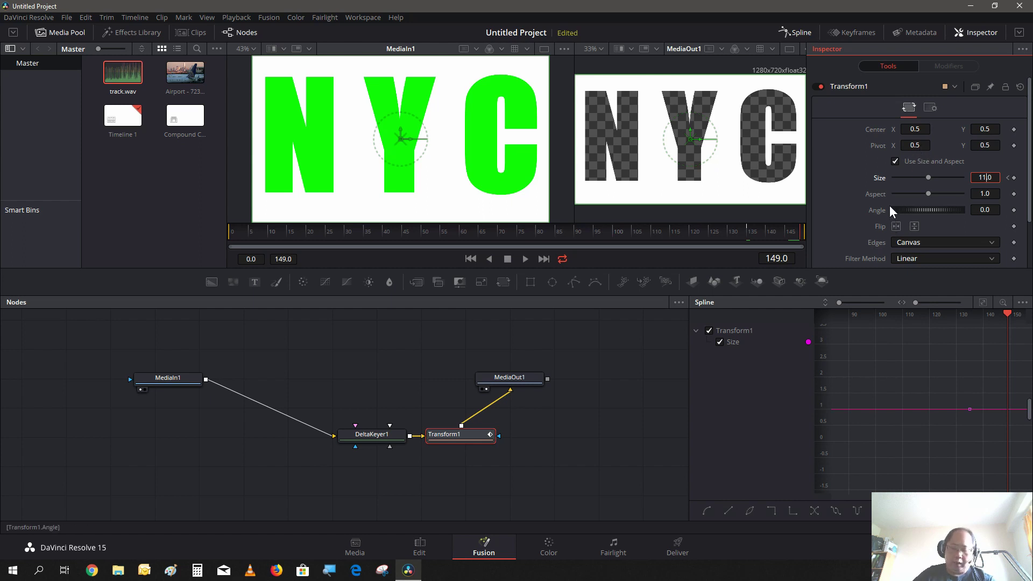
pyautogui.press('Tab')
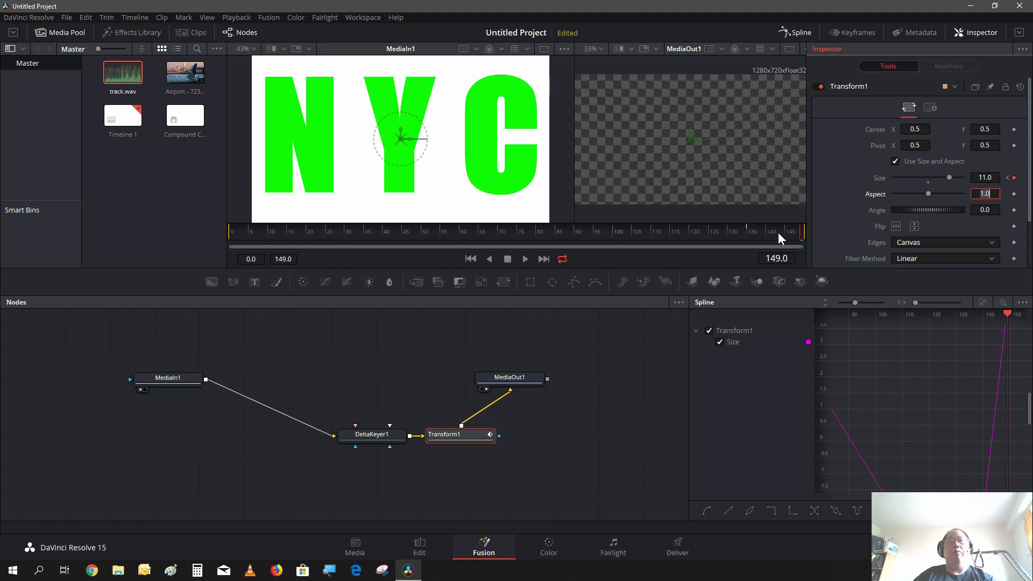
pyautogui.moveTo(789, 228); pyautogui.dragTo(745, 229)
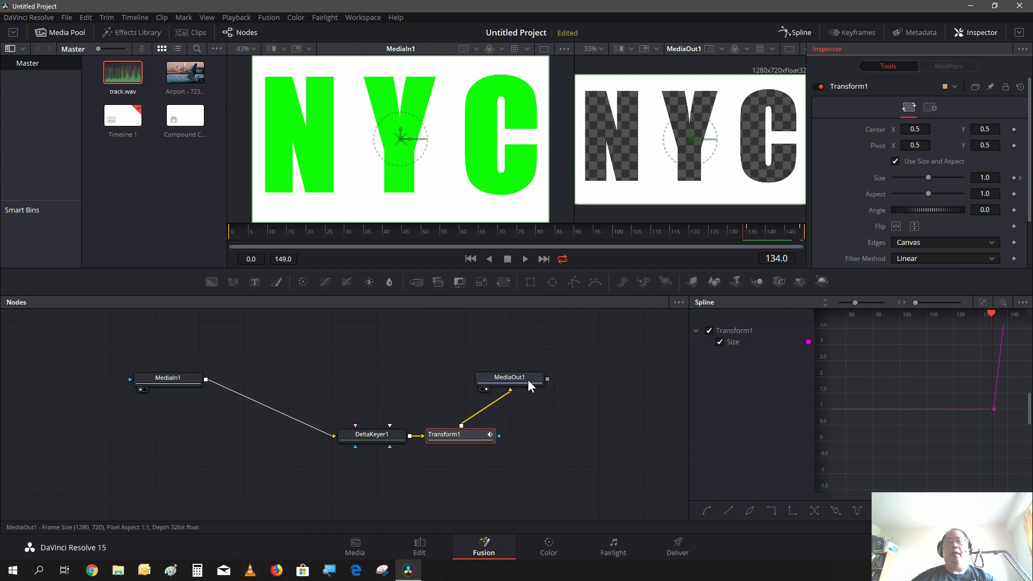
pyautogui.moveTo(531, 383); pyautogui.dragTo(608, 437)
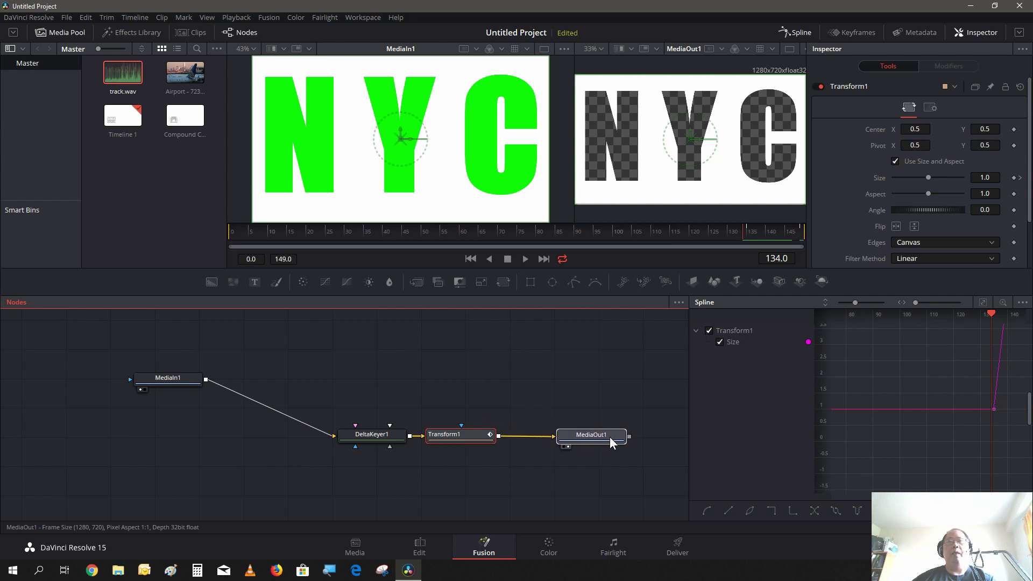
# Add a Zoom Blur node from the ResolveFX Blur tools
pyautogui.rightClick(519, 471)
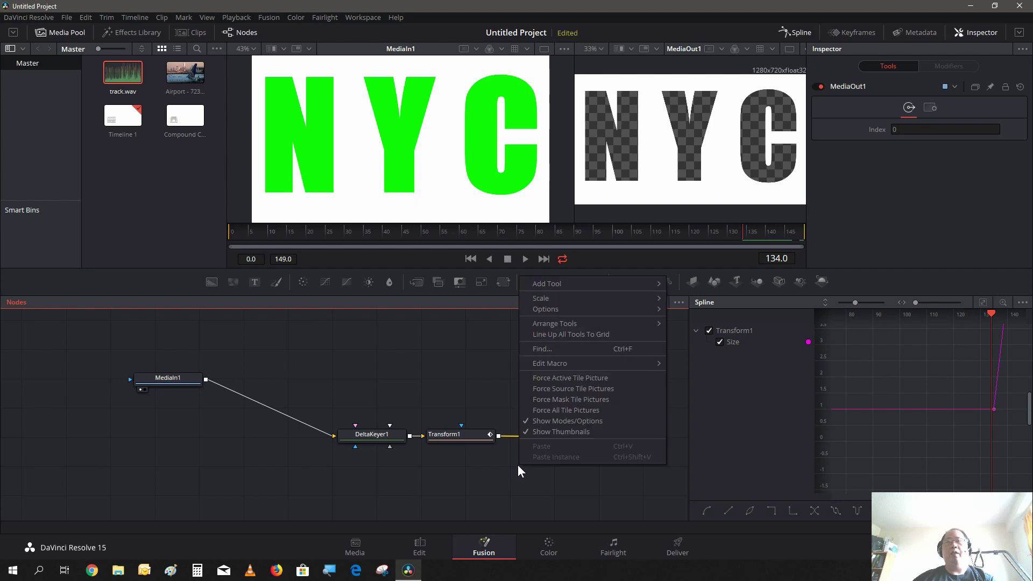
pyautogui.moveTo(609, 282)
pyautogui.moveTo(727, 369)
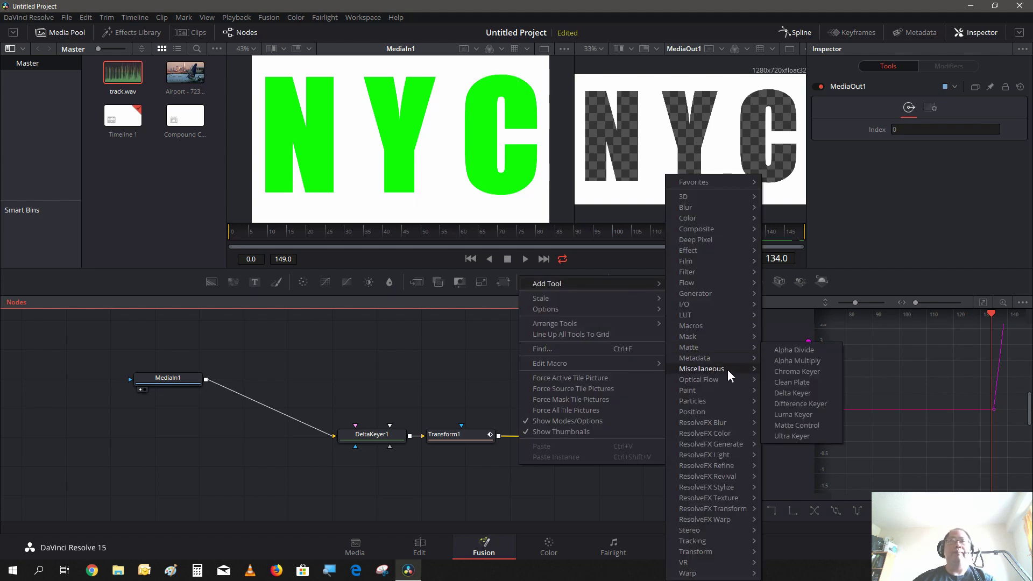
pyautogui.moveTo(730, 421)
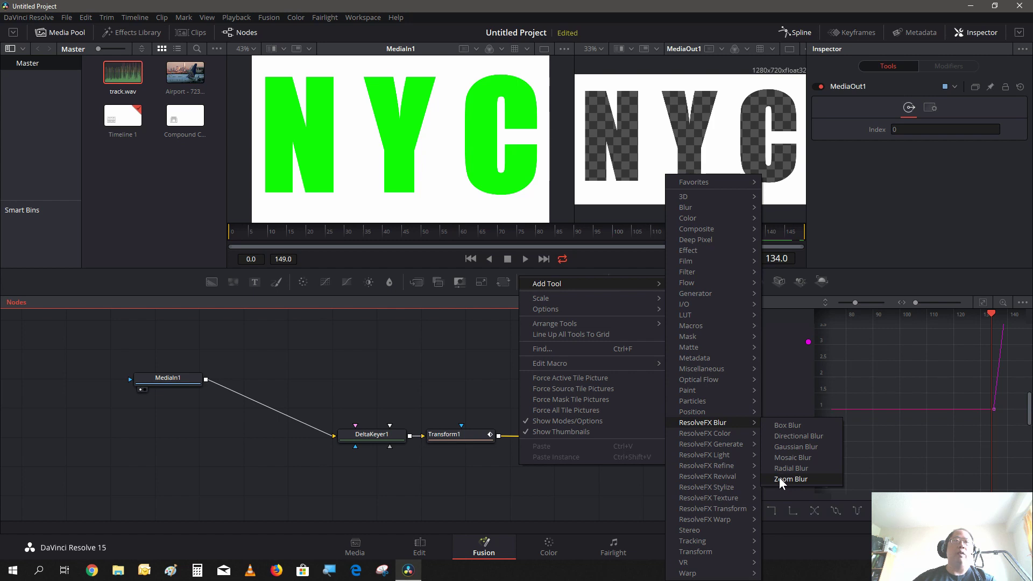
pyautogui.click(786, 478)
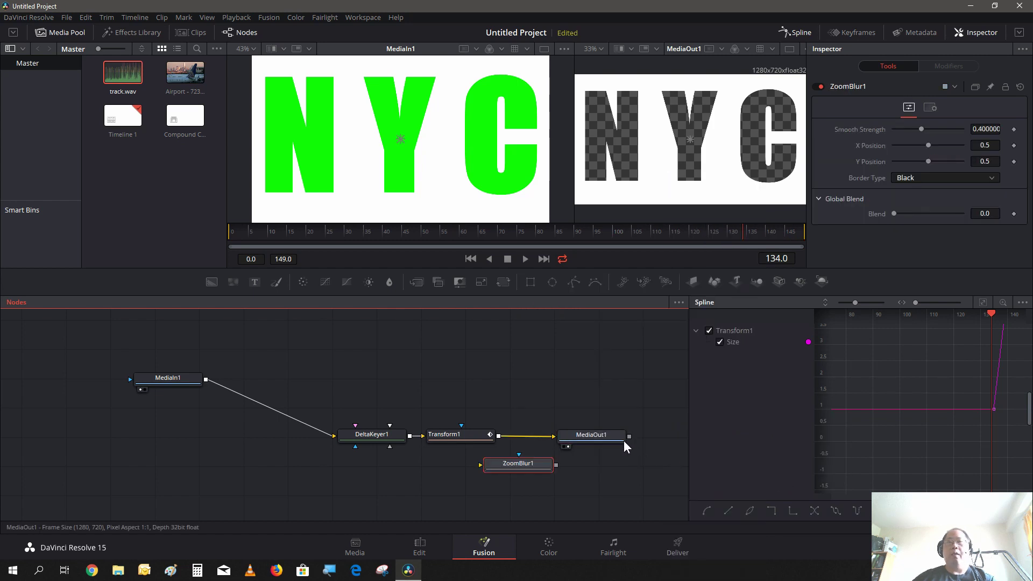
# Rewire the graph as Transform1 → ZoomBlur1 → MediaOut1
pyautogui.moveTo(613, 438); pyautogui.dragTo(644, 363)
pyautogui.moveTo(532, 472); pyautogui.dragTo(573, 448)
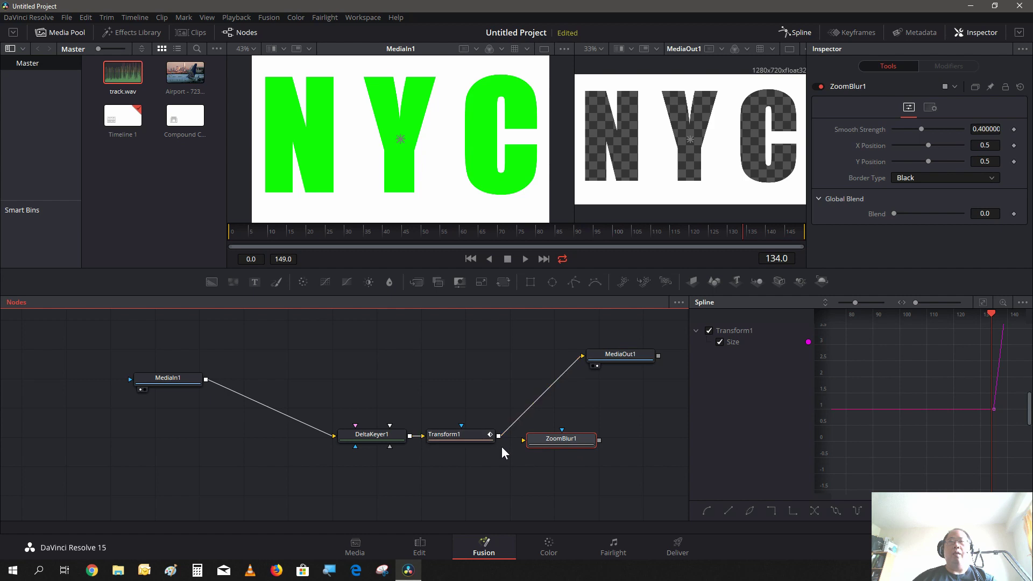
pyautogui.moveTo(498, 436); pyautogui.dragTo(540, 447)
pyautogui.moveTo(575, 360); pyautogui.dragTo(592, 389)
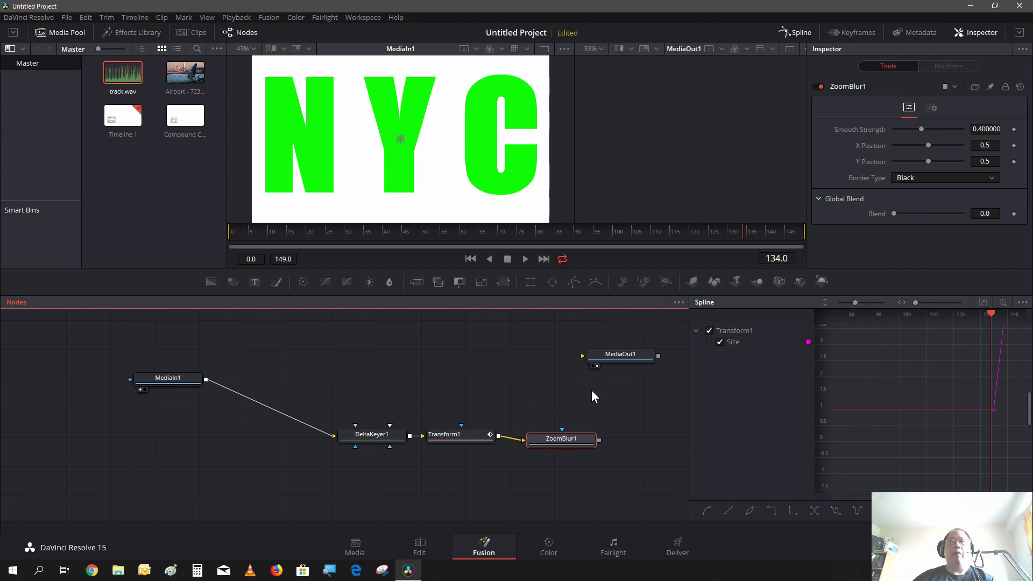
pyautogui.moveTo(596, 440); pyautogui.dragTo(612, 360)
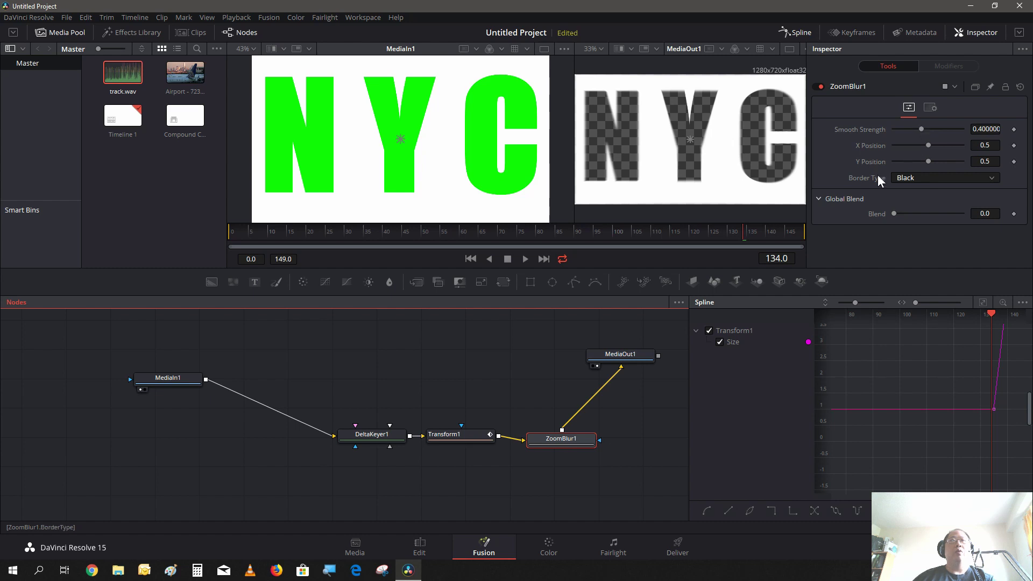
# Keyframe ZoomBlur1's Smooth Strength at 0.0 on frame 135 and 1.0 on frame 136
pyautogui.press('Left')
pyautogui.click(747, 235)
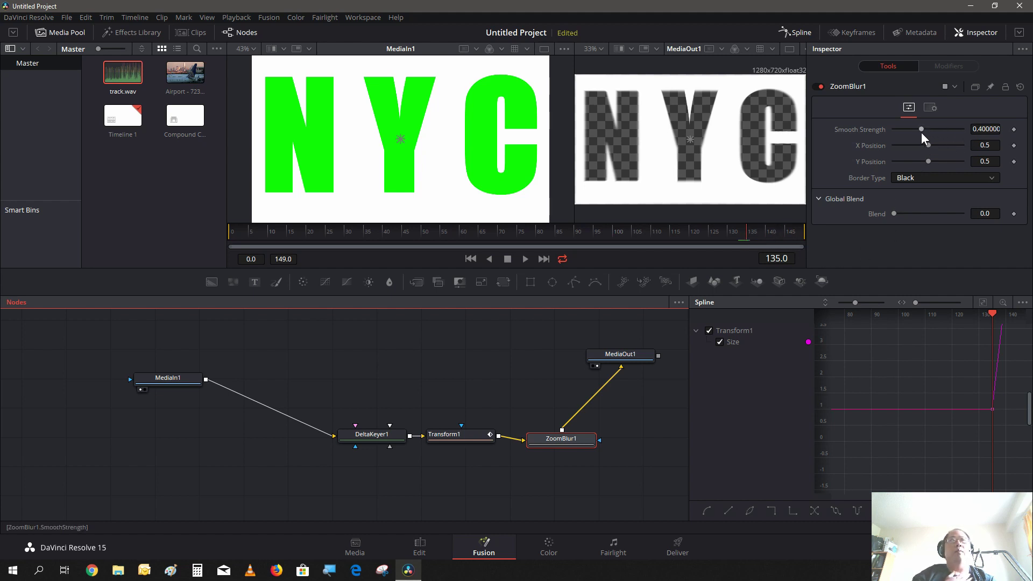
pyautogui.click(1014, 130)
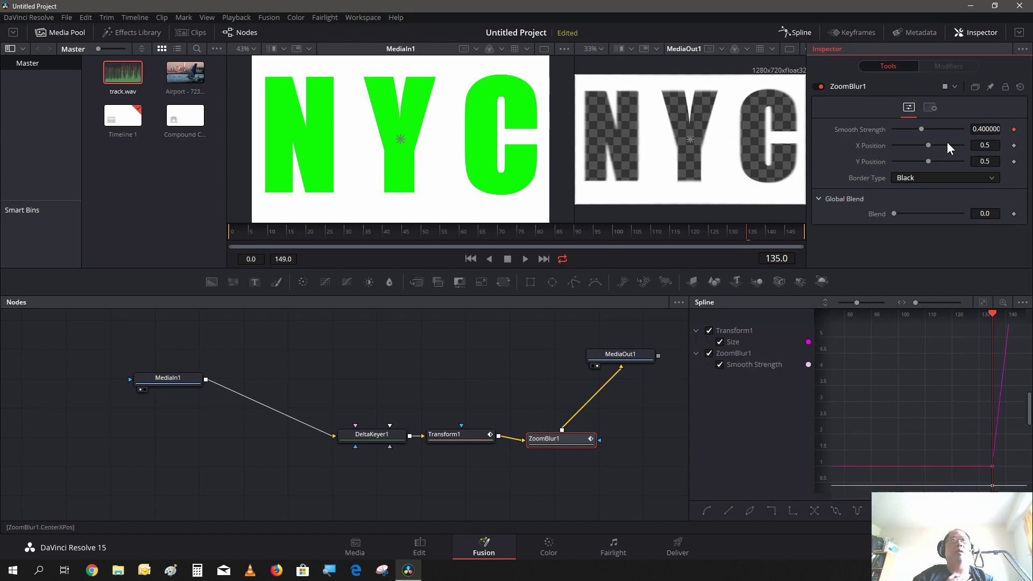
pyautogui.moveTo(918, 128); pyautogui.dragTo(855, 136)
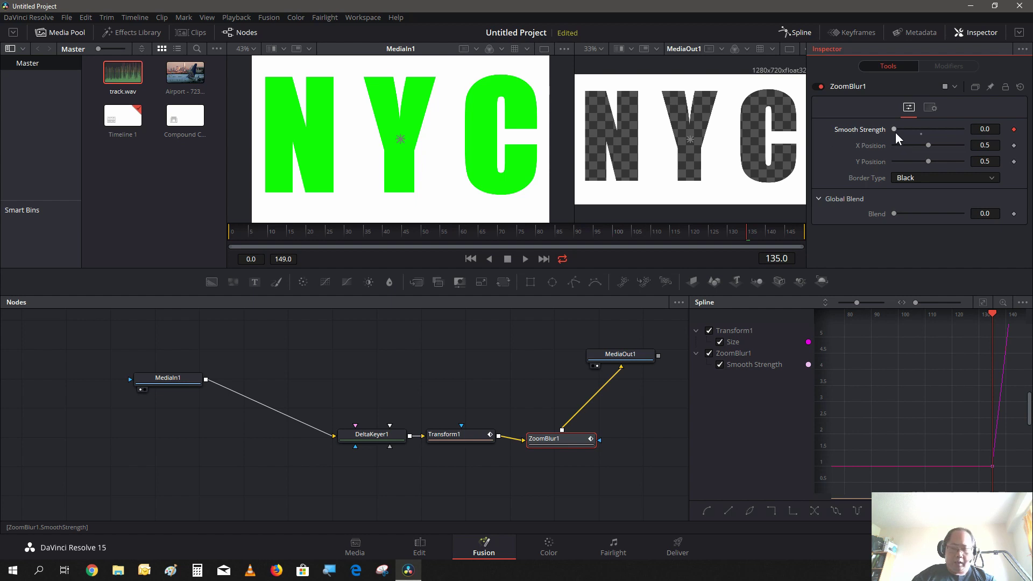
pyautogui.press('Right')
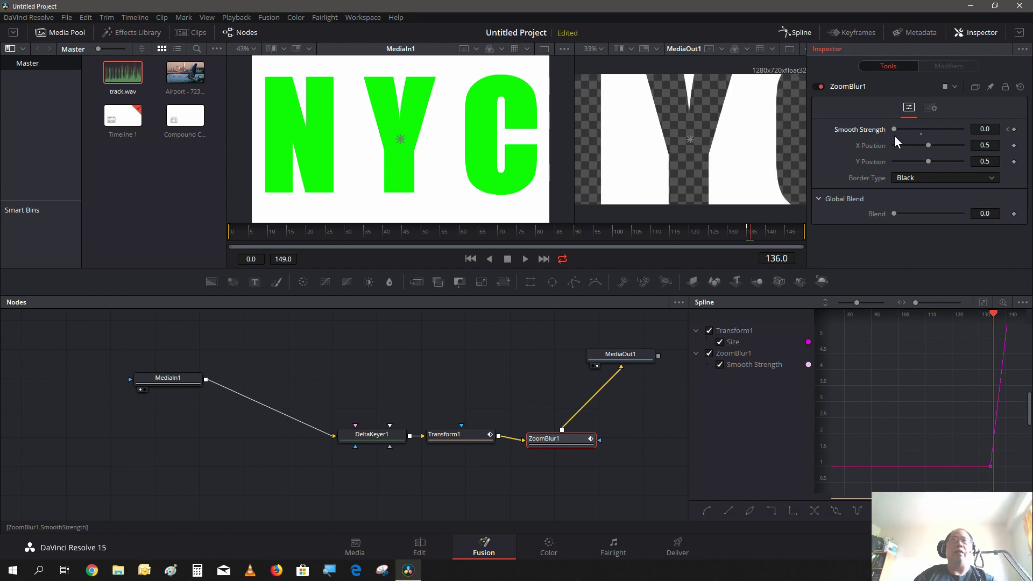
pyautogui.click(957, 129)
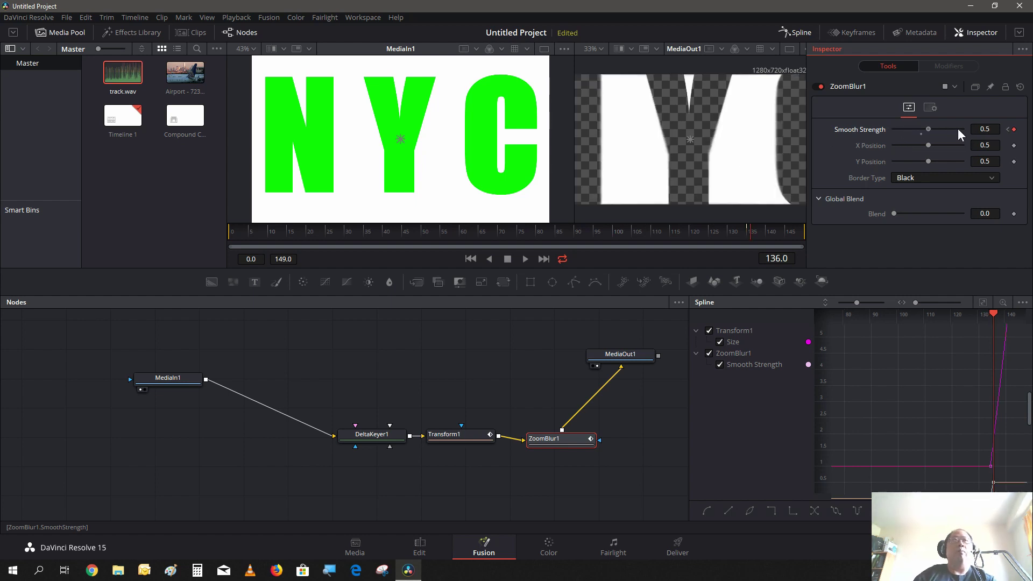
pyautogui.click(958, 129)
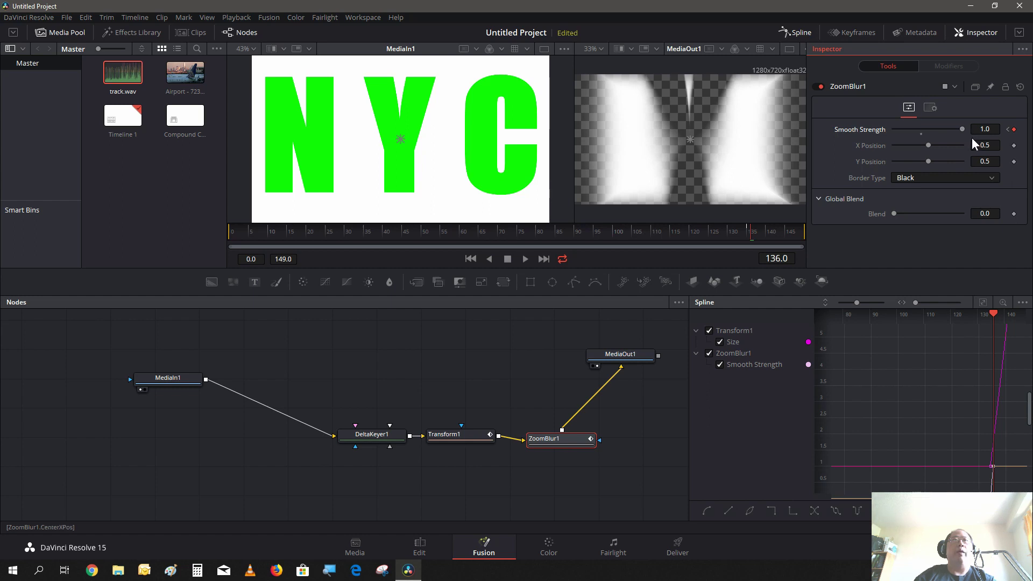
# Keyframe Smooth Strength back to 0.0 at frame 148 and step through frames to check the fade
pyautogui.press('Right')
pyautogui.press('Right')
pyautogui.press('Right')
pyautogui.press('Right')
pyautogui.press('Right')
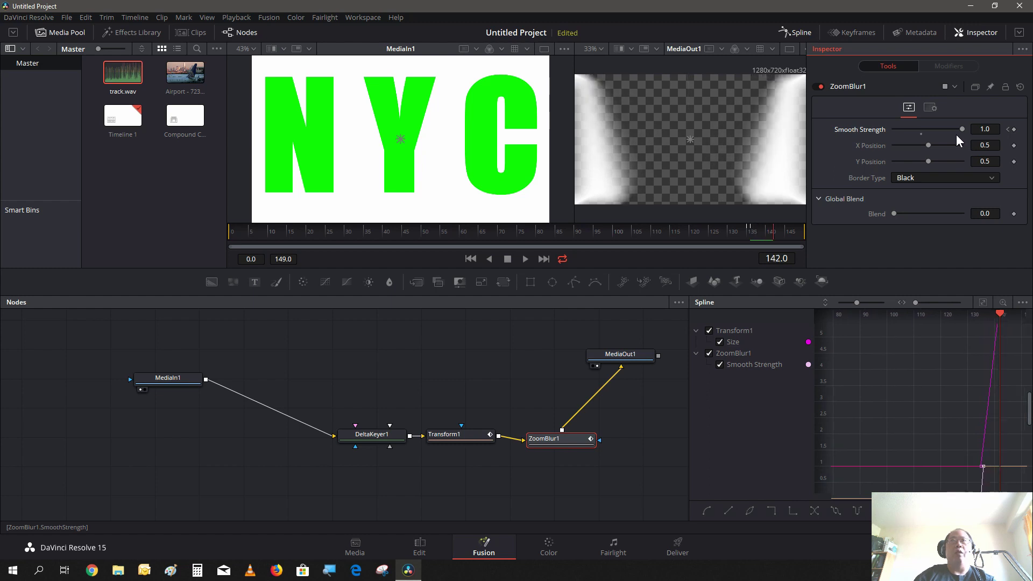
pyautogui.press('Right')
pyautogui.press('Right')
pyautogui.press('Right')
pyautogui.press('Right')
pyautogui.press('Right')
pyautogui.press('Right')
pyautogui.press('Right')
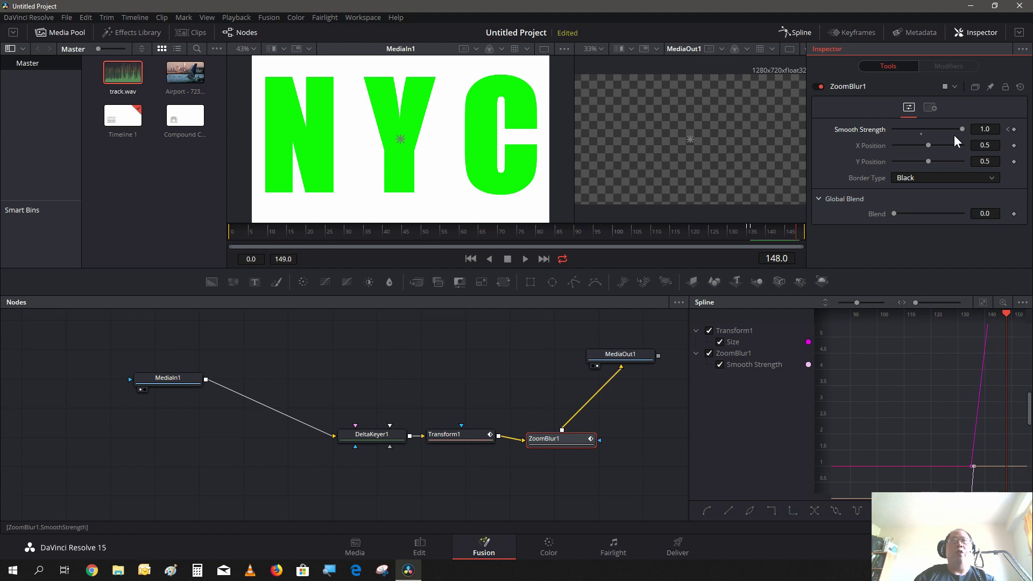
pyautogui.moveTo(963, 129); pyautogui.dragTo(850, 134)
pyautogui.press('[')
pyautogui.press('Right')
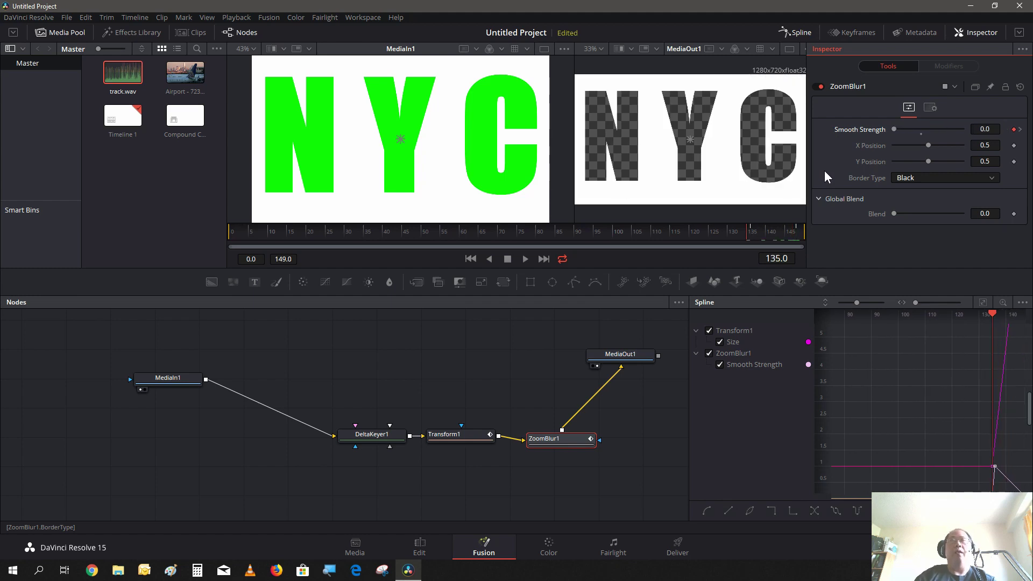
pyautogui.press('Right')
pyautogui.press('Right')
pyautogui.press('Right')
pyautogui.press('Right')
pyautogui.press('Right')
pyautogui.press('Right')
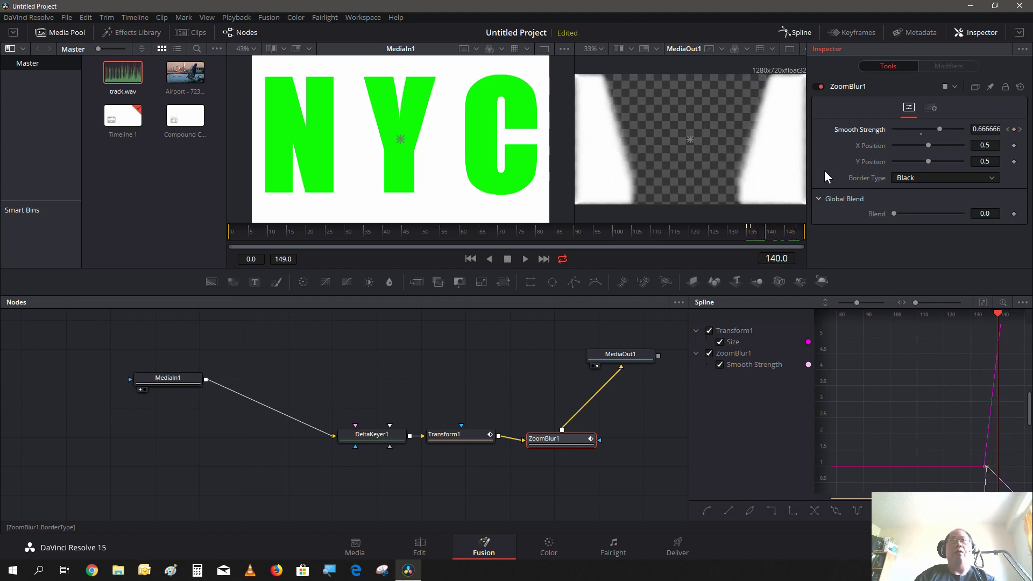
pyautogui.press('Right')
pyautogui.press('Right')
pyautogui.press('Right')
pyautogui.press('Right')
pyautogui.press('Right')
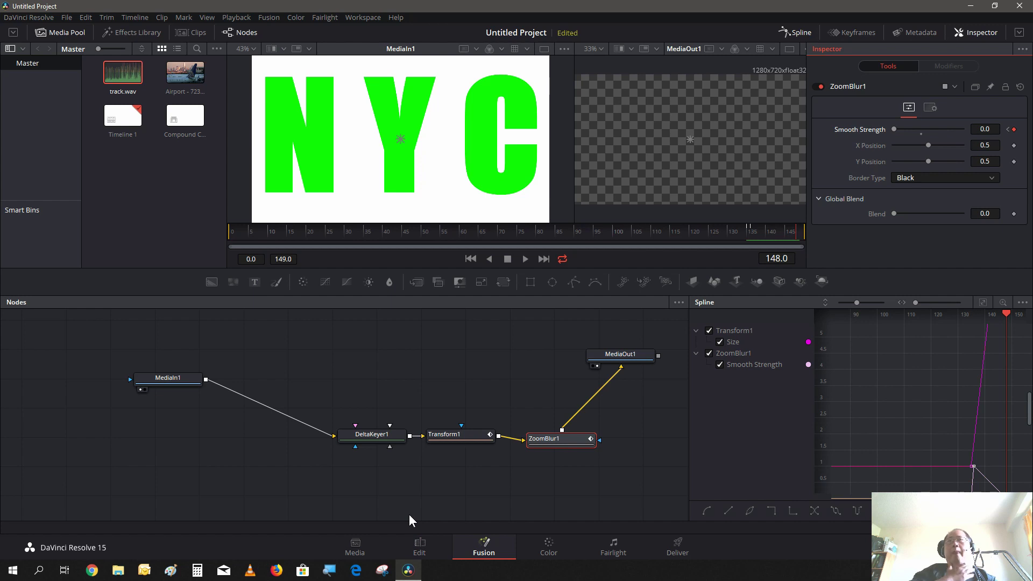
pyautogui.click(420, 546)
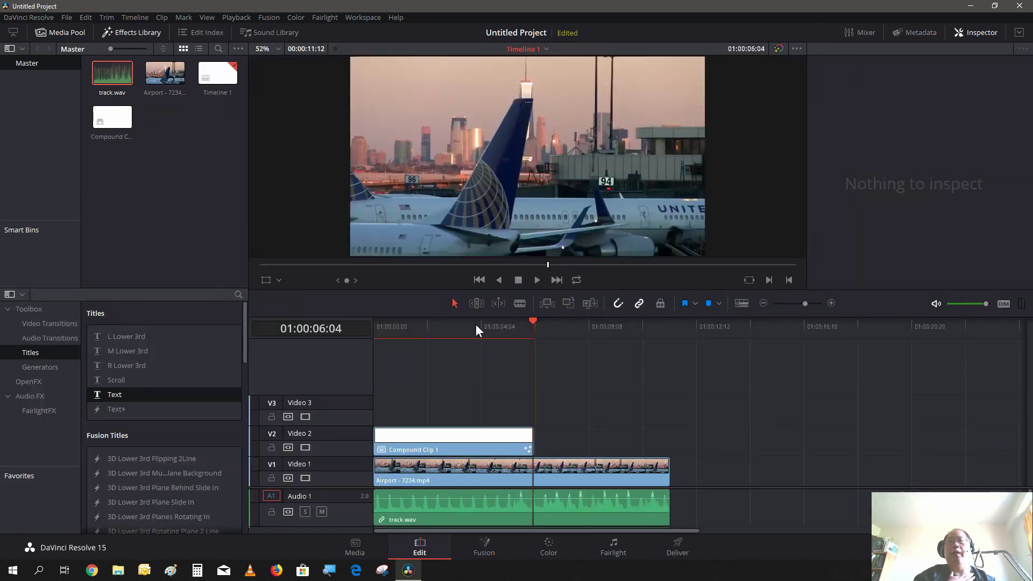
# Preview the timeline from the start, then park at 01:00:05:15 with the Airport clip on V1 selected
pyautogui.click(478, 279)
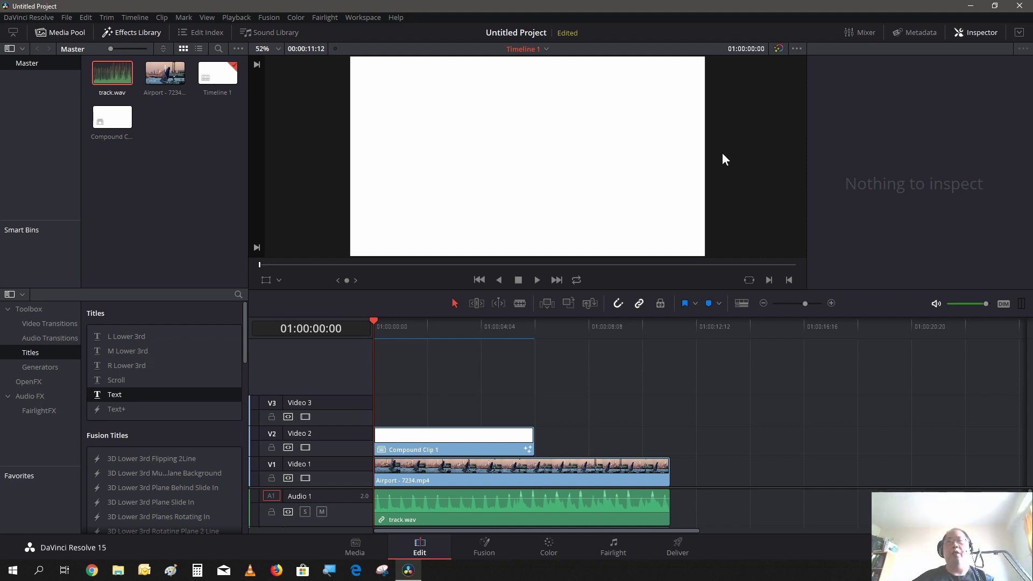
pyautogui.click(537, 280)
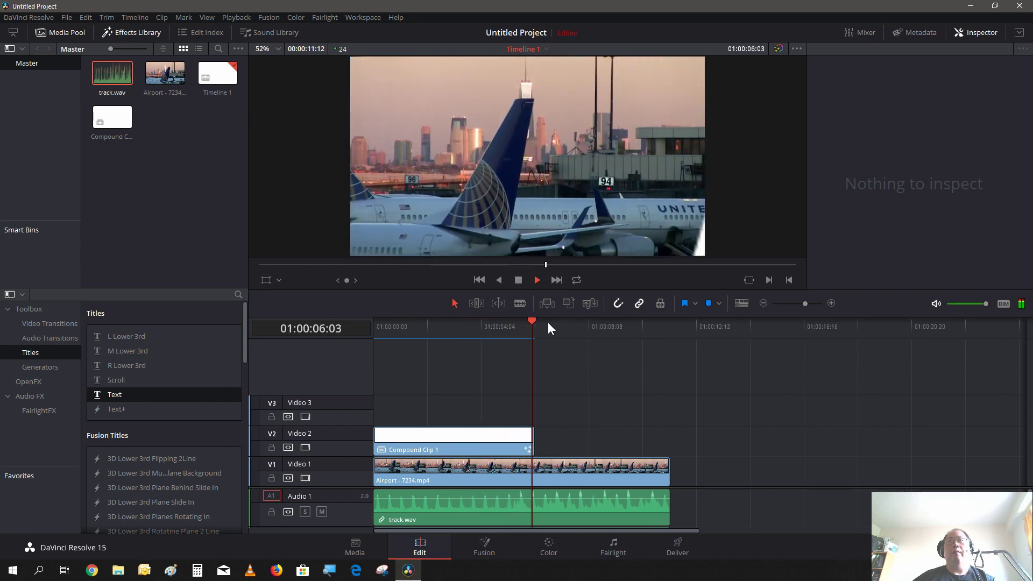
pyautogui.click(516, 282)
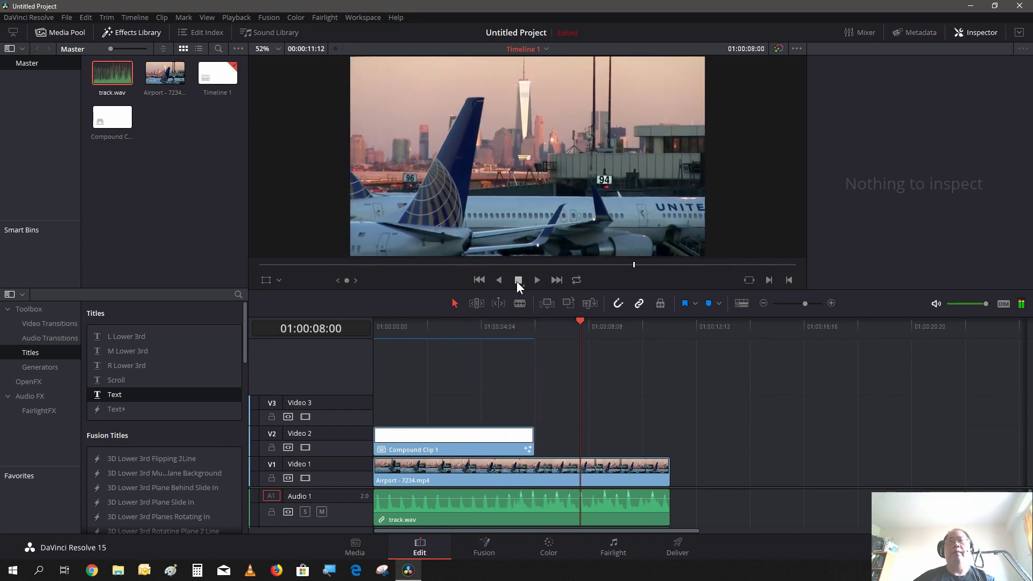
pyautogui.click(515, 328)
pyautogui.moveTo(515, 328); pyautogui.dragTo(518, 331)
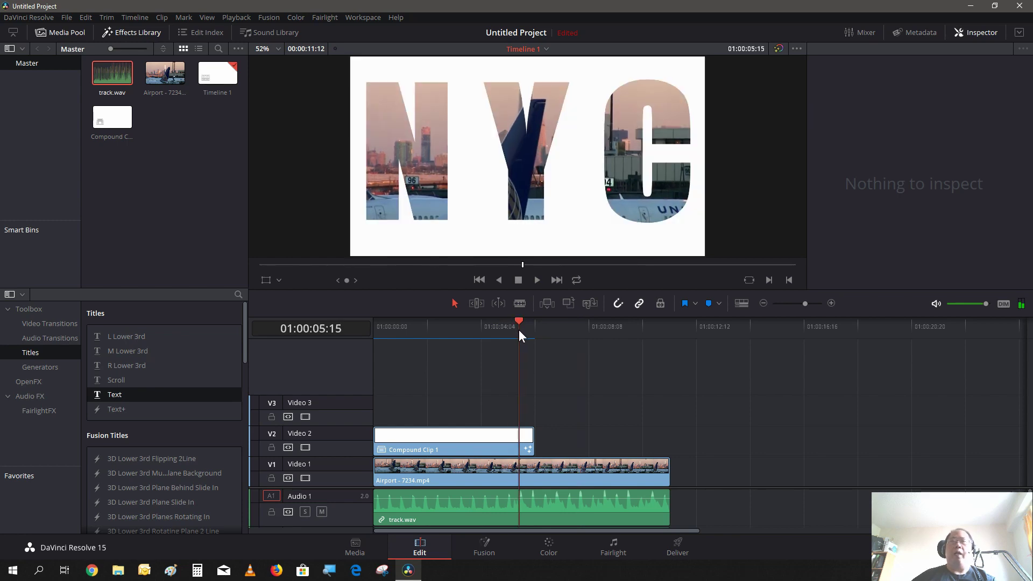
pyautogui.click(491, 469)
pyautogui.press('Left')
pyautogui.press('Left')
pyautogui.press('Left')
pyautogui.press('Right')
pyautogui.press('Right')
pyautogui.press('Right')
pyautogui.press('Right')
pyautogui.press('Right')
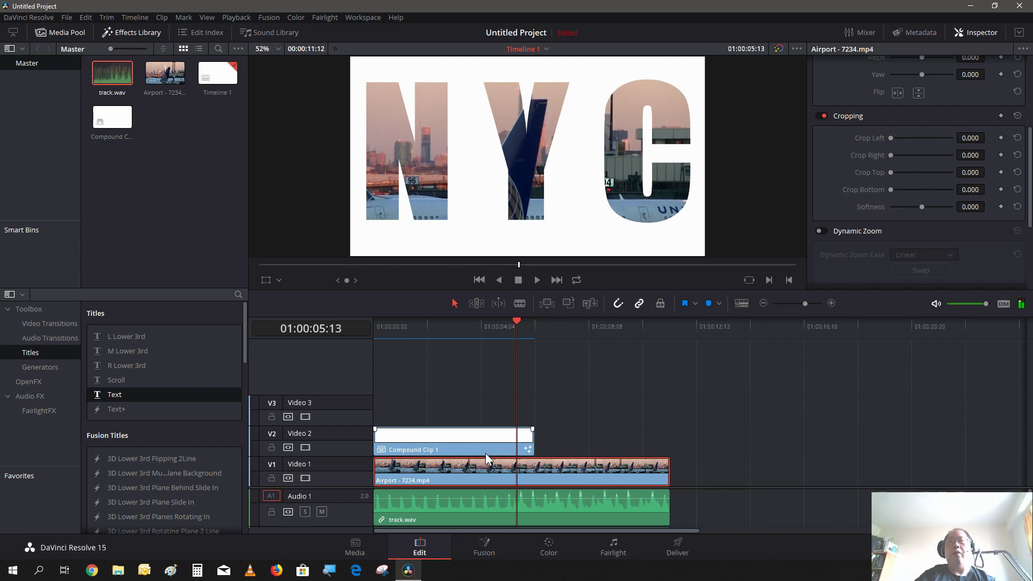
pyautogui.press('Left')
pyautogui.press('Left')
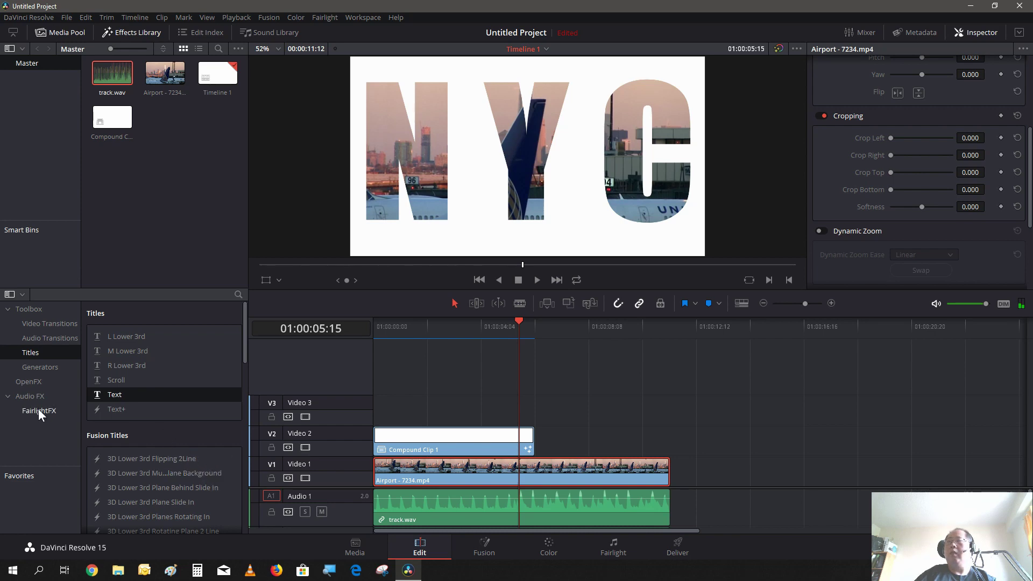
# Apply Zoom Blur to the Airport clip: strength 0 at 05:15, 1.0 at 05:16, 0 by 06:04
pyautogui.click(30, 382)
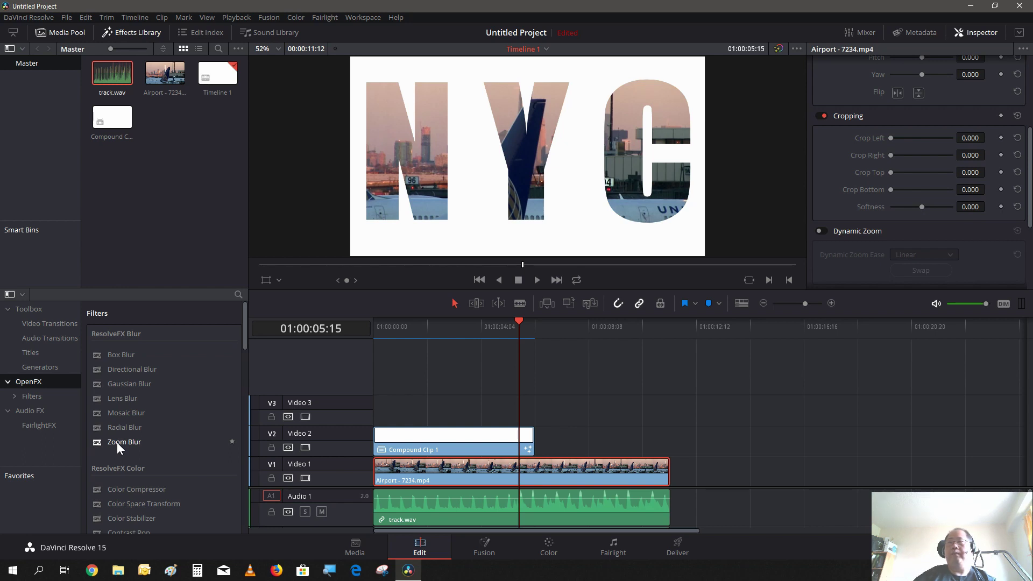
pyautogui.moveTo(119, 444); pyautogui.dragTo(386, 474)
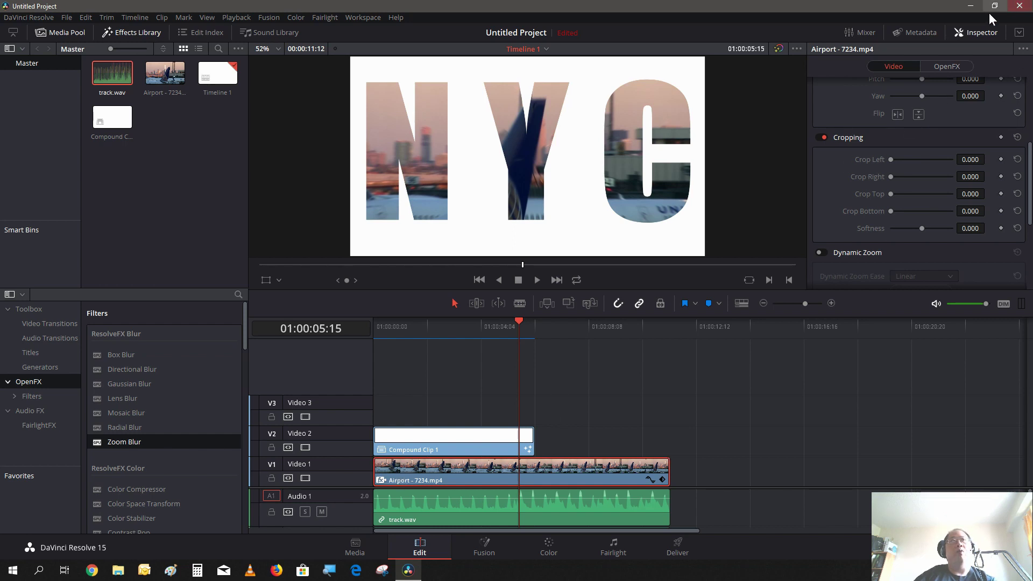
pyautogui.click(950, 67)
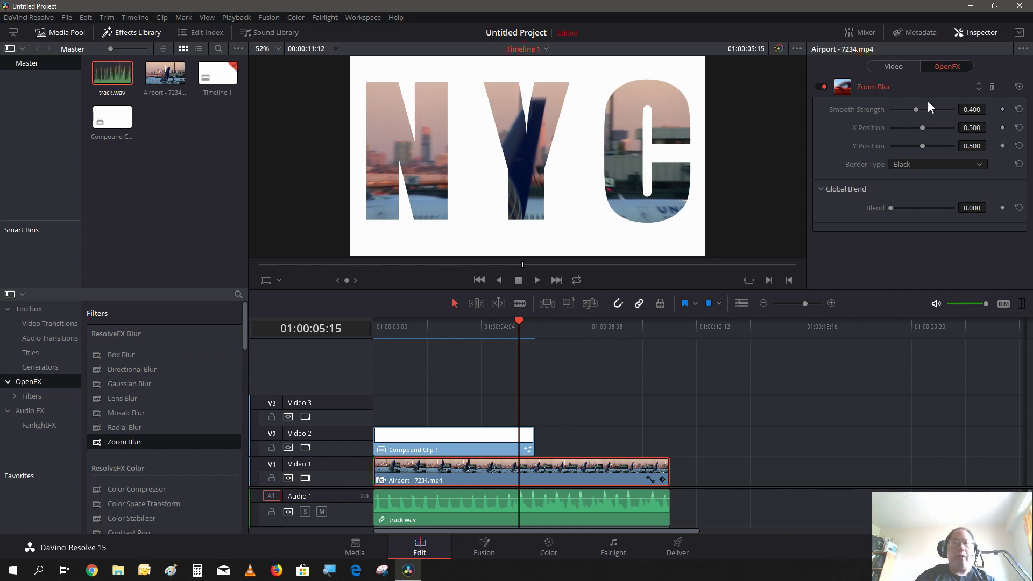
pyautogui.moveTo(921, 118); pyautogui.dragTo(876, 116)
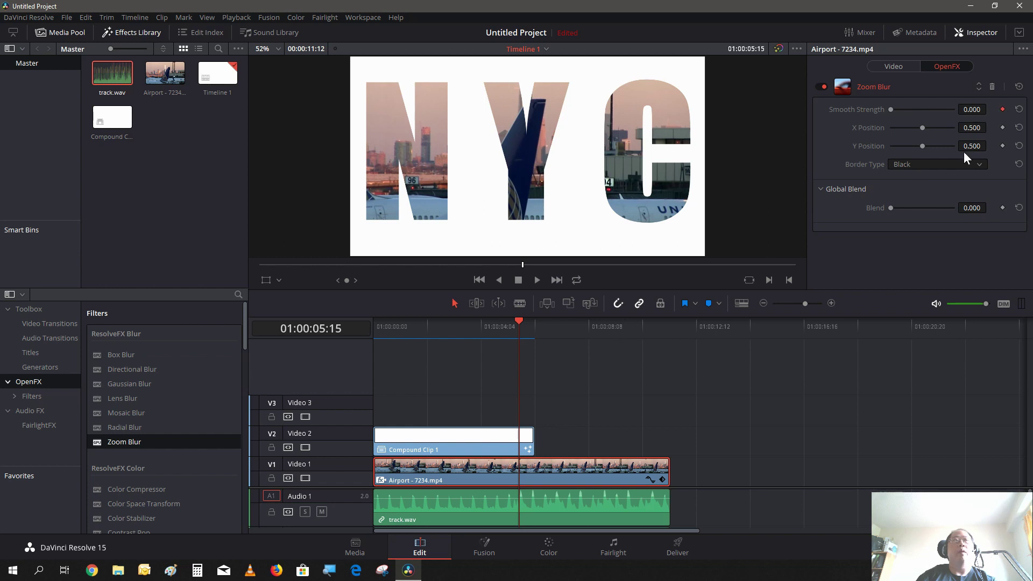
pyautogui.press('Right')
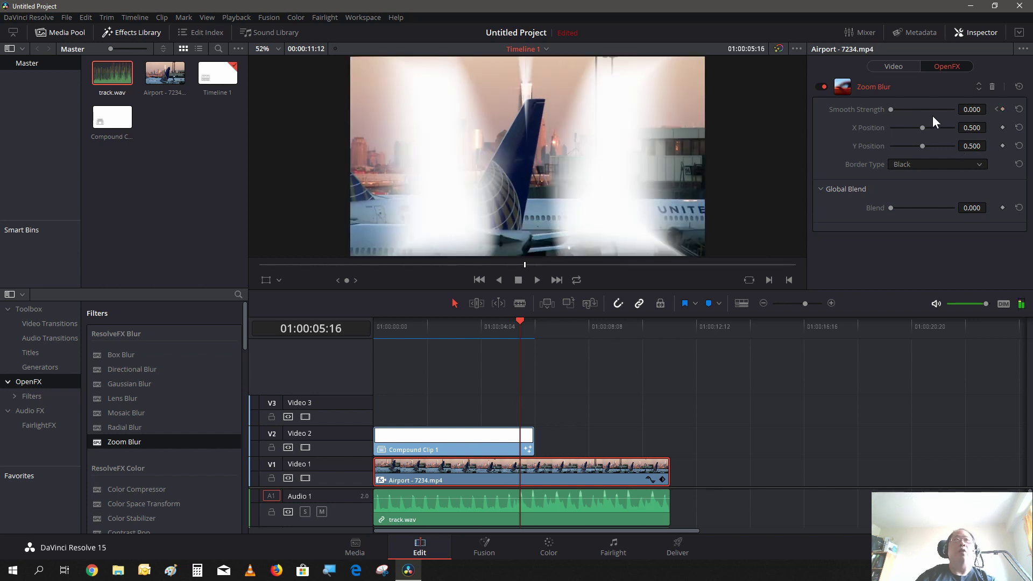
pyautogui.moveTo(894, 106); pyautogui.dragTo(967, 121)
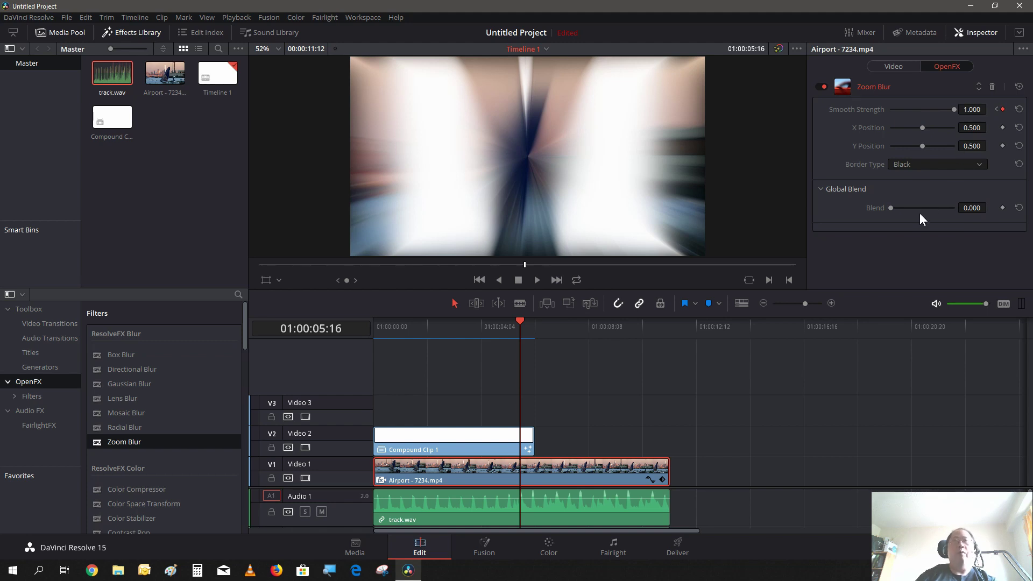
pyautogui.press('space')
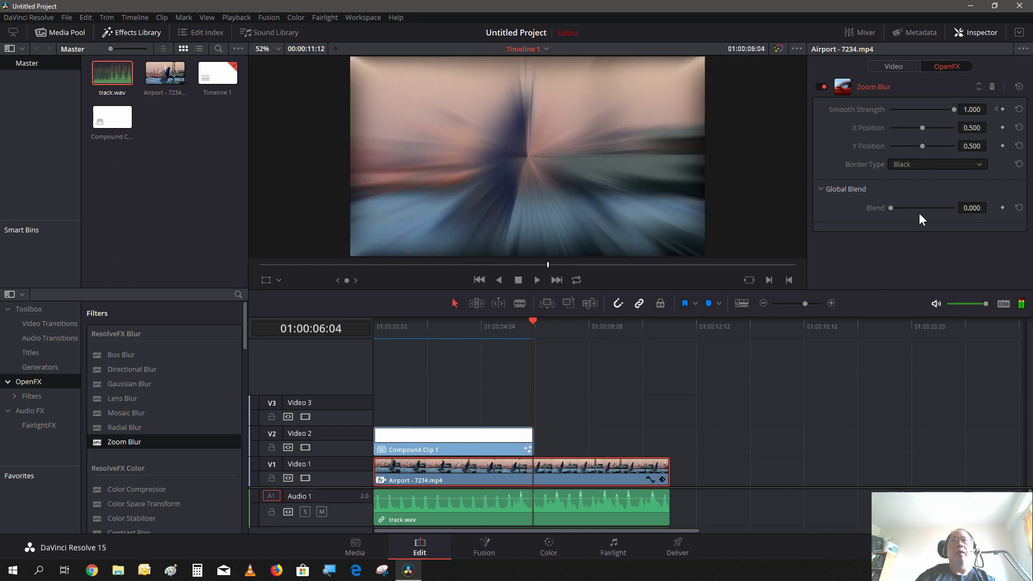
pyautogui.moveTo(953, 109); pyautogui.dragTo(872, 105)
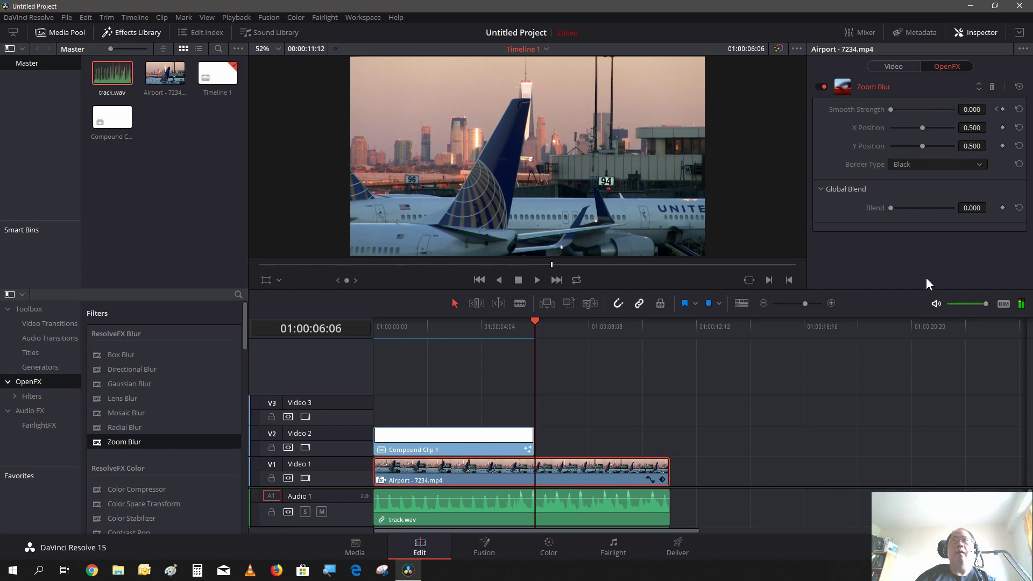
pyautogui.click(481, 280)
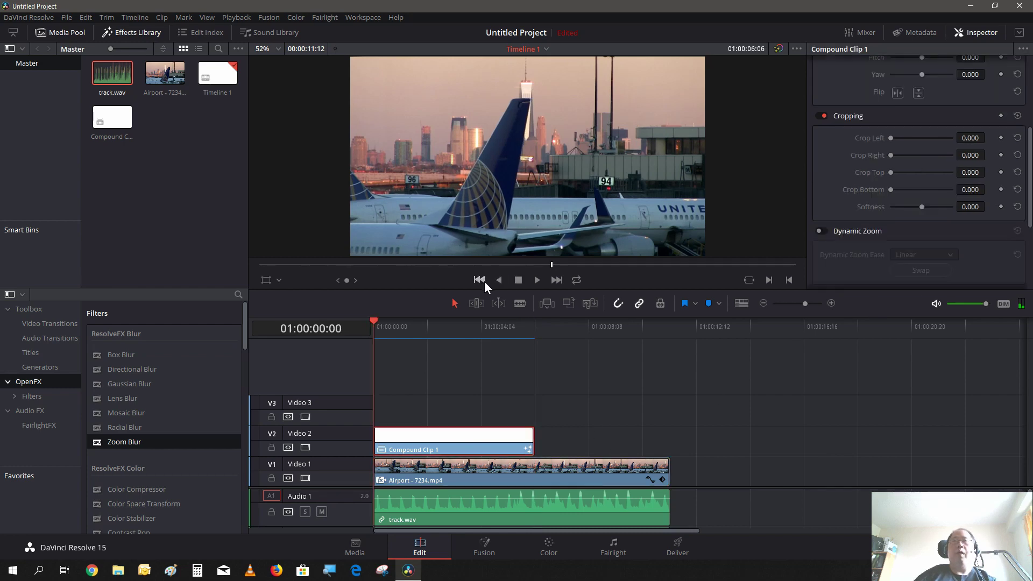
pyautogui.click(538, 281)
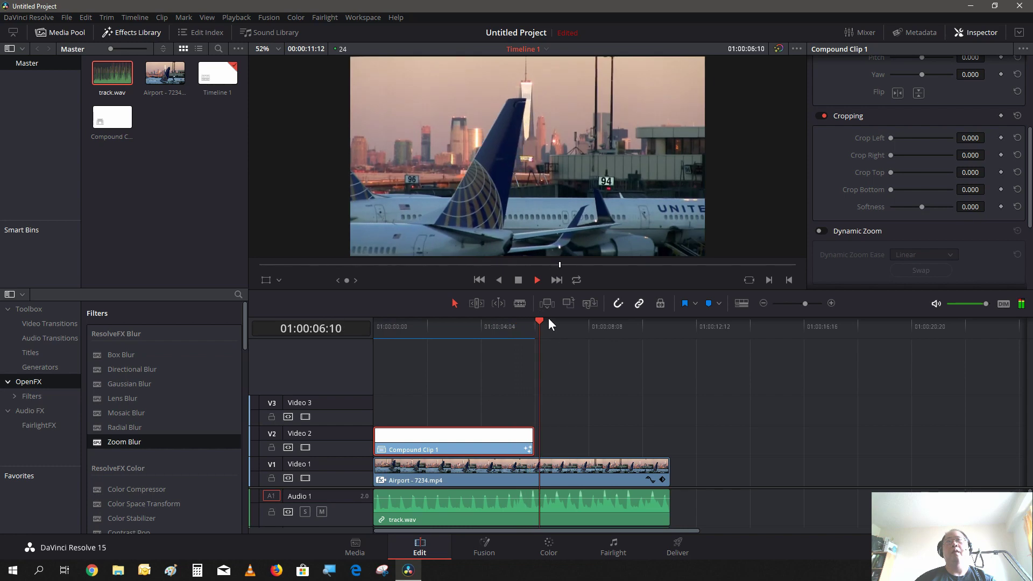
pyautogui.click(522, 280)
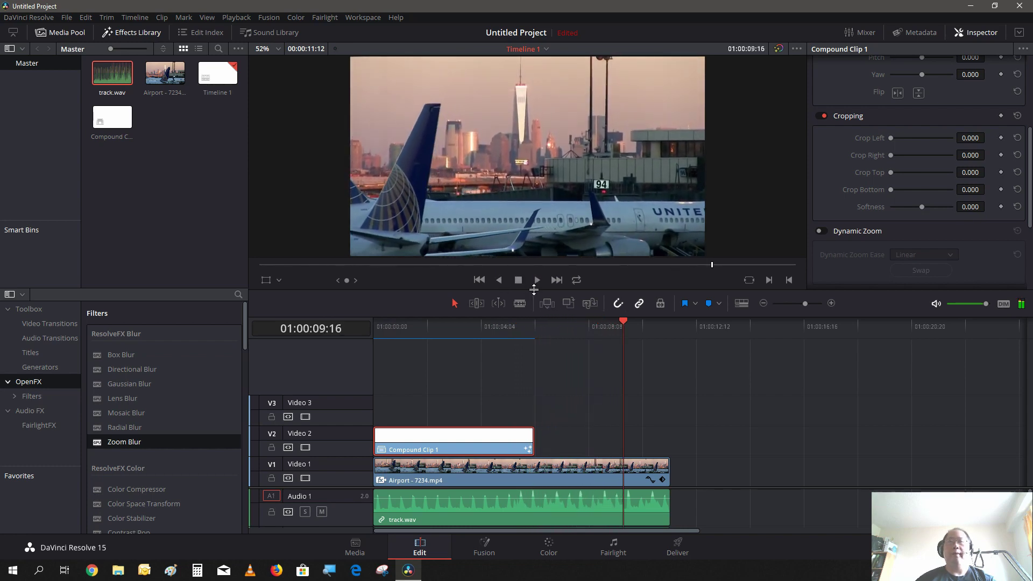